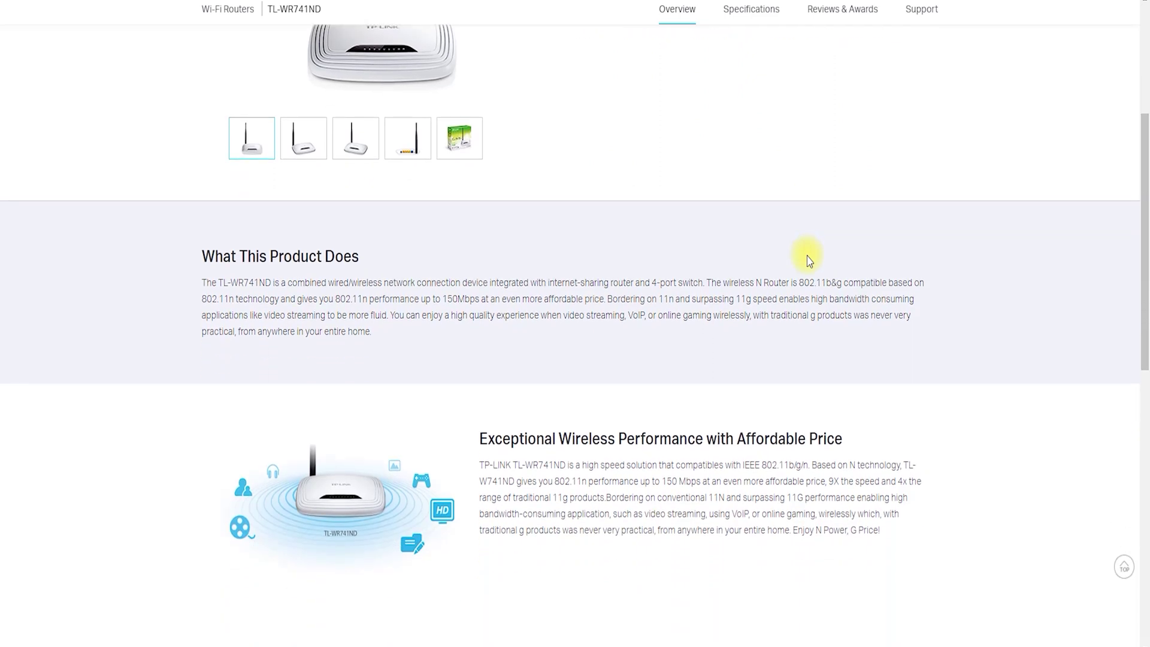
- Review the TL-WR741ND product overview, from the product description down to the feature summary
scroll(806, 257, "down", 3)
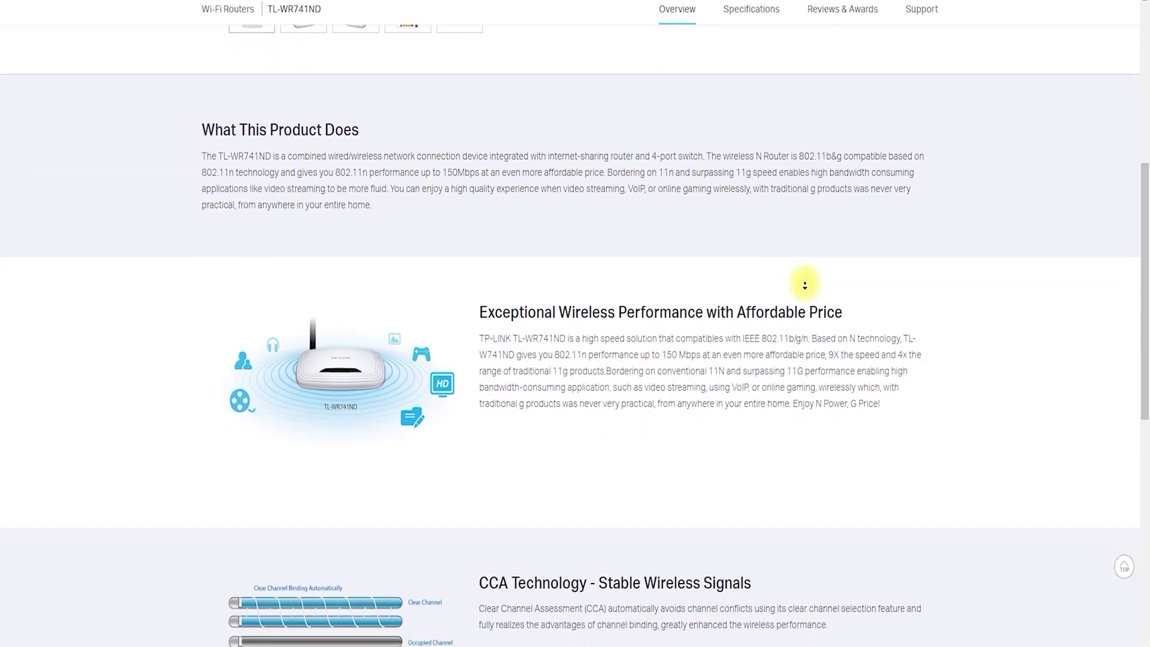
scroll(805, 286, "down", 4)
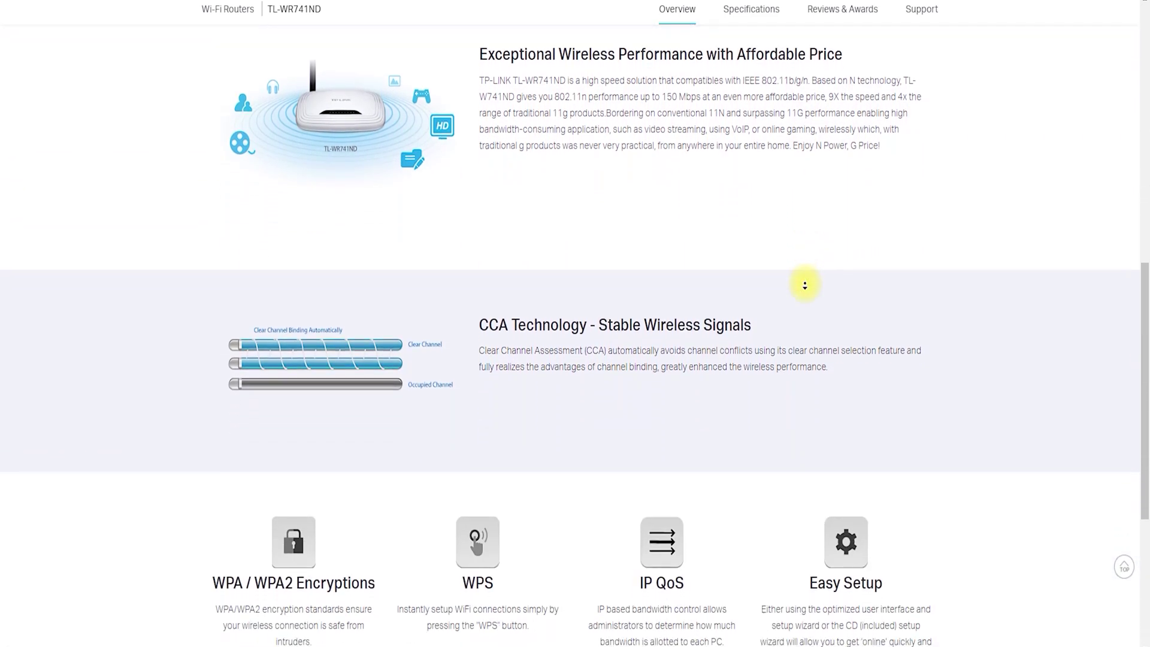
scroll(805, 286, "down", 3)
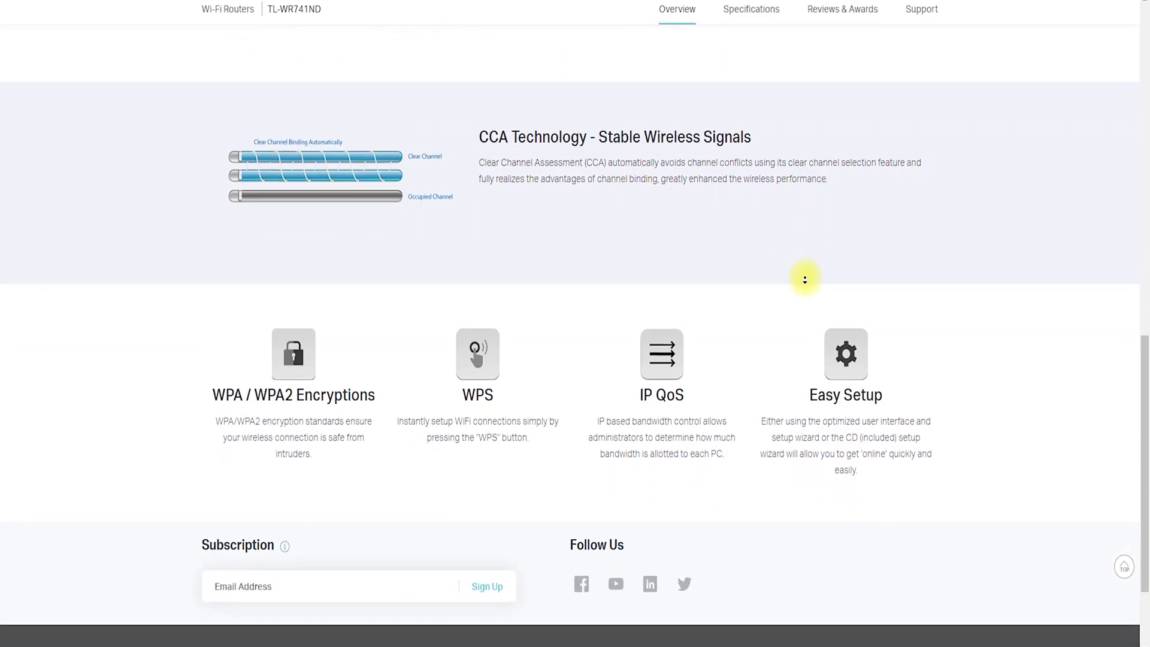
scroll(805, 279, "down", 1)
left_click(805, 279)
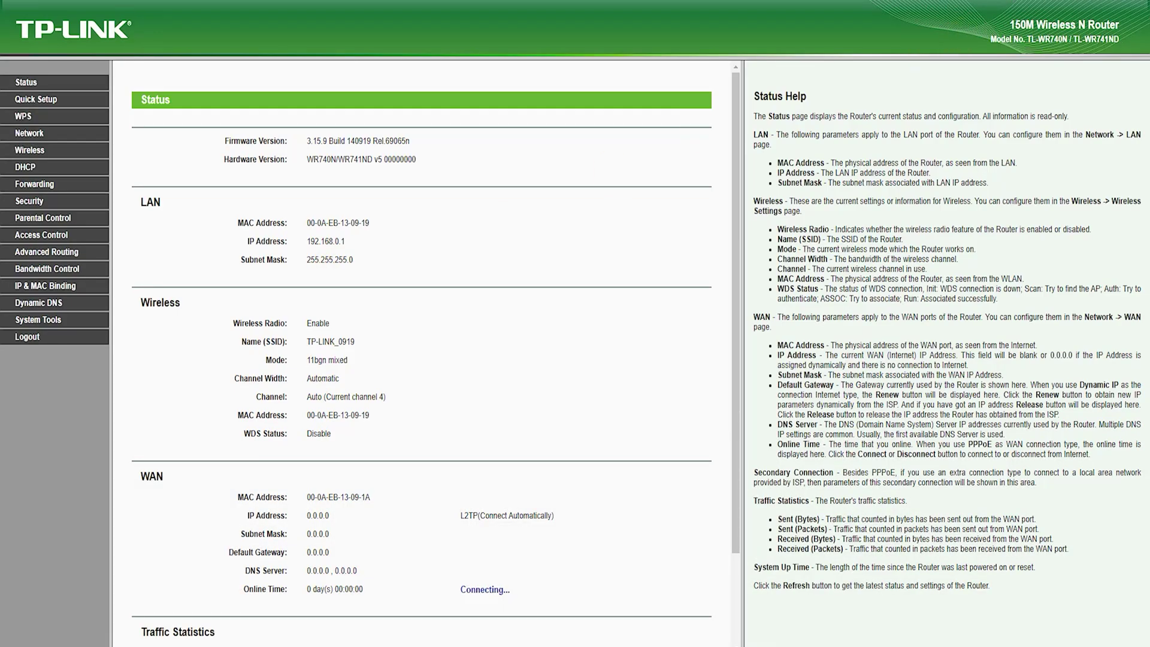
- Review the router's Status page, covering the model number and the LAN, Wireless, WAN and Traffic Statistics sections
mouse_move(143, 91)
left_mouse_down()
mouse_move(30, 47)
mouse_move(143, 18)
mouse_move(186, 54)
left_mouse_up()
mouse_move(932, 22)
left_mouse_down()
mouse_move(1141, 12)
mouse_move(969, 11)
left_mouse_up()
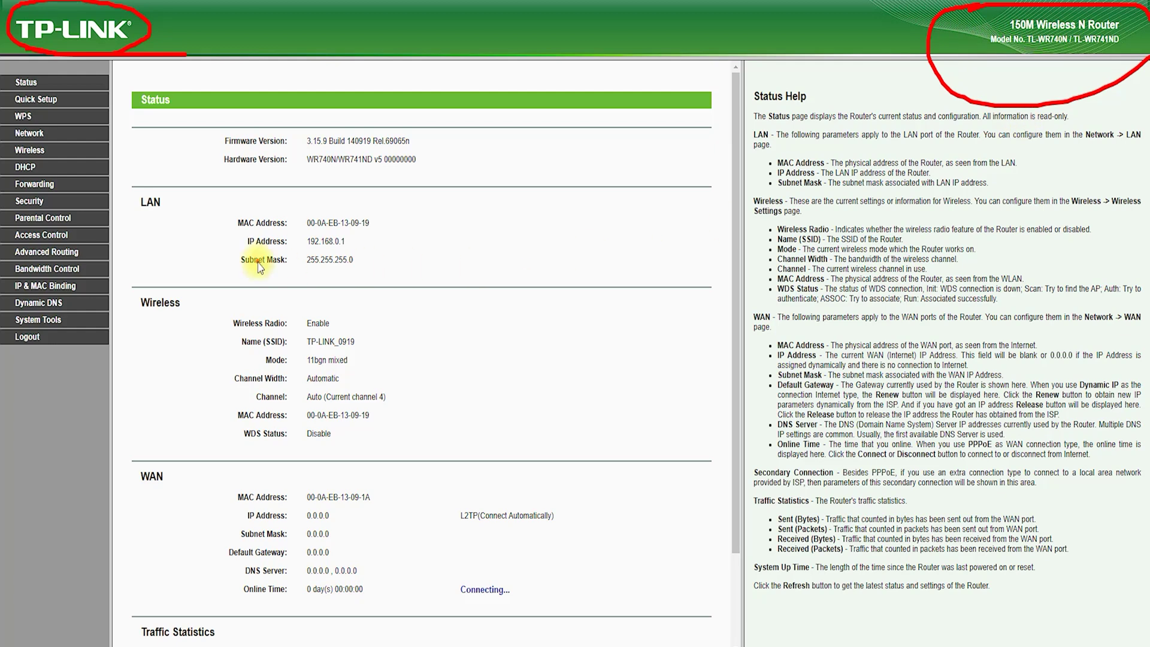
mouse_move(127, 125)
left_mouse_down()
mouse_move(207, 111)
mouse_move(133, 101)
left_mouse_up()
left_click(126, 169)
mouse_move(127, 193)
left_mouse_down()
mouse_move(192, 225)
mouse_move(175, 189)
left_mouse_up()
mouse_move(166, 292)
left_mouse_down()
mouse_move(128, 312)
mouse_move(133, 281)
mouse_move(119, 279)
left_mouse_up()
mouse_move(133, 457)
left_mouse_down()
mouse_move(165, 464)
mouse_move(132, 497)
mouse_move(133, 456)
left_mouse_up()
left_click(94, 503)
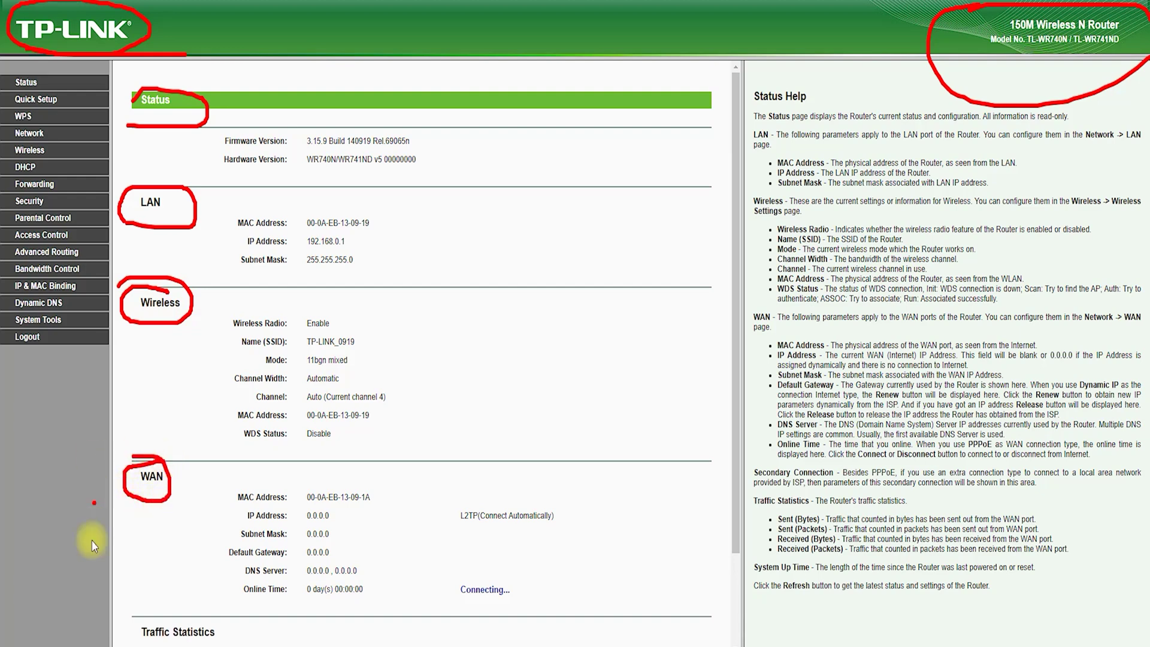
mouse_move(230, 640)
left_mouse_down()
mouse_move(120, 626)
mouse_move(173, 644)
left_mouse_up()
left_click(816, 225)
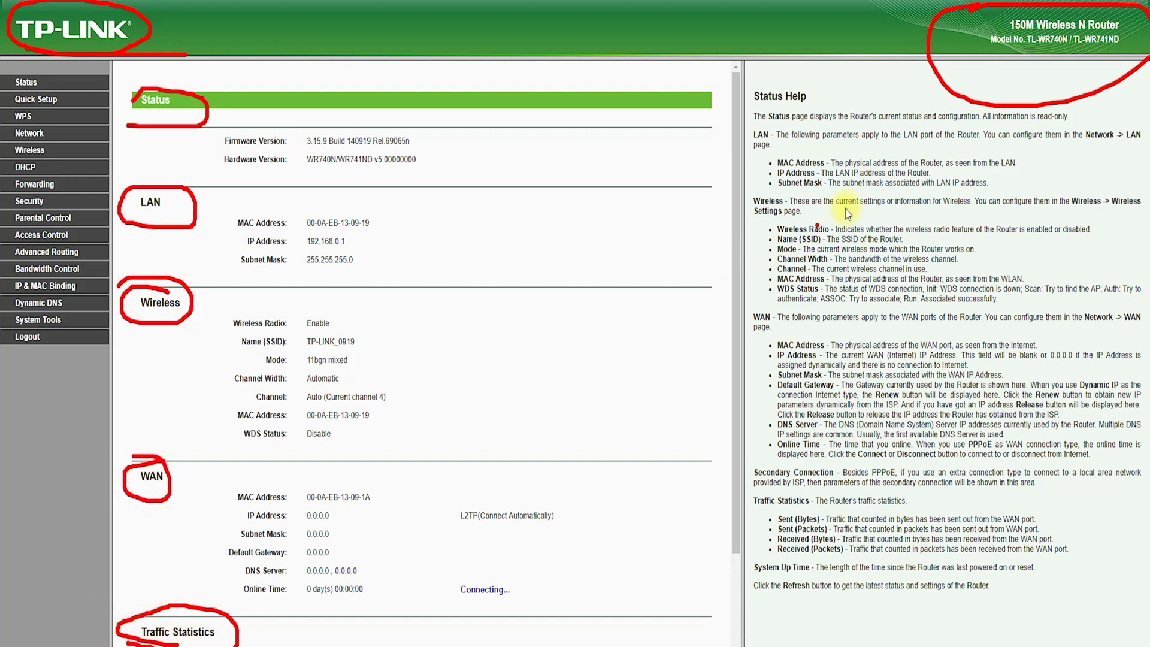
scroll(419, 359, "down", 3)
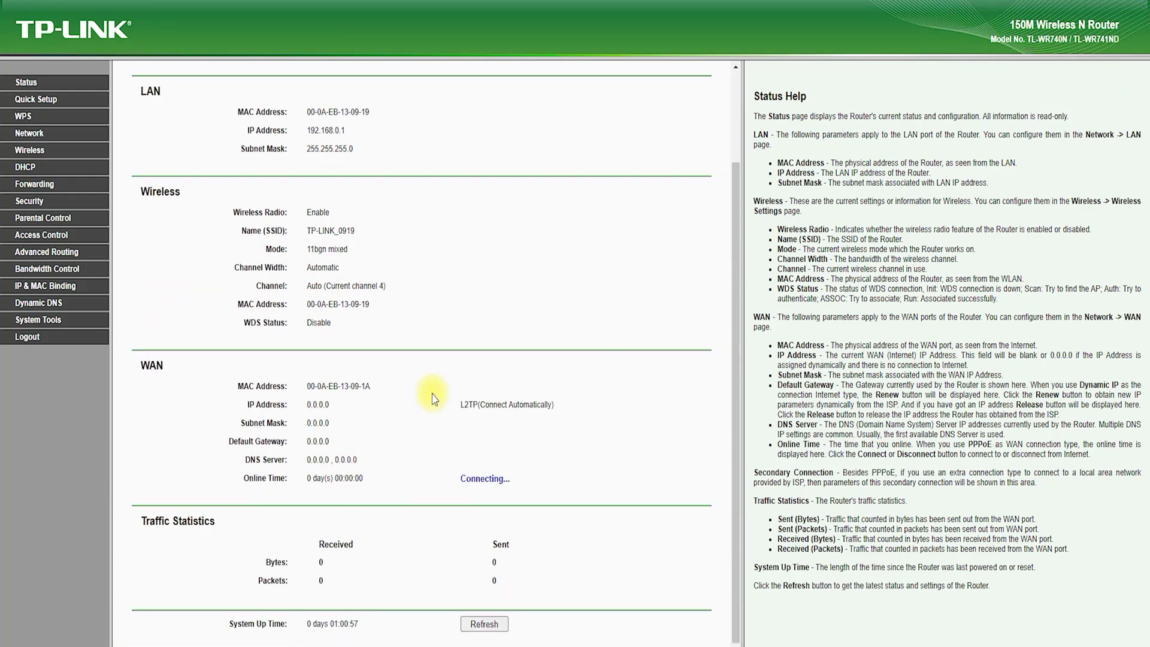
left_click(16, 84)
- Start Quick Setup and examine the available WAN connection types, especially PPPoE/Russian PPPoE and Static IP
left_click(27, 99)
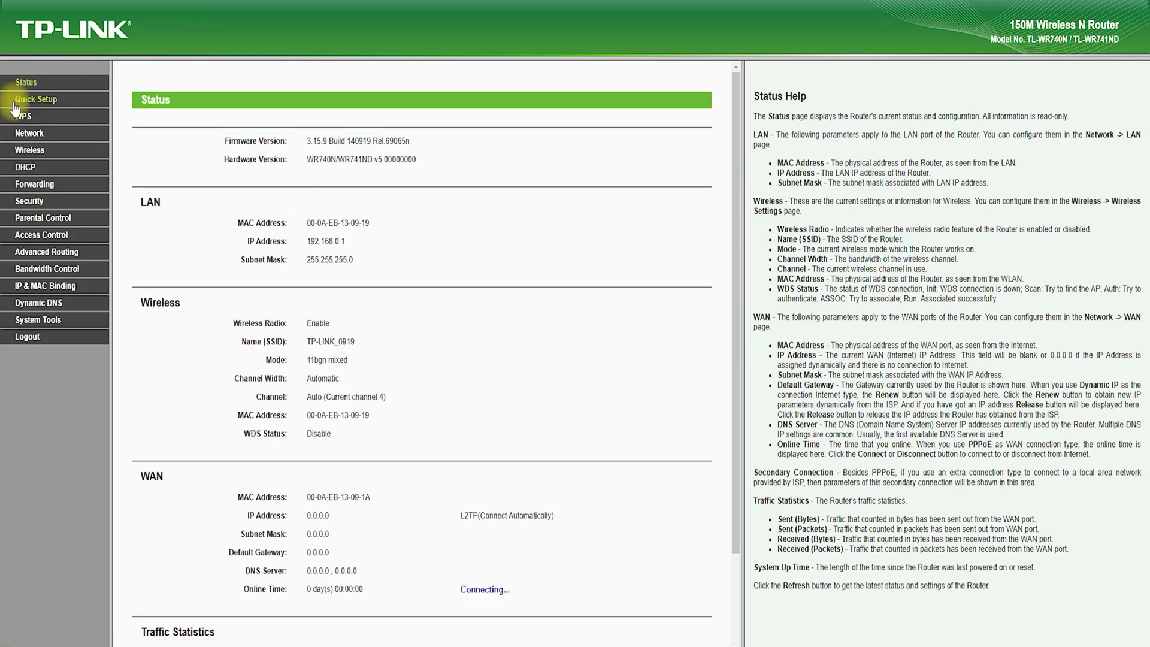
left_click(463, 218)
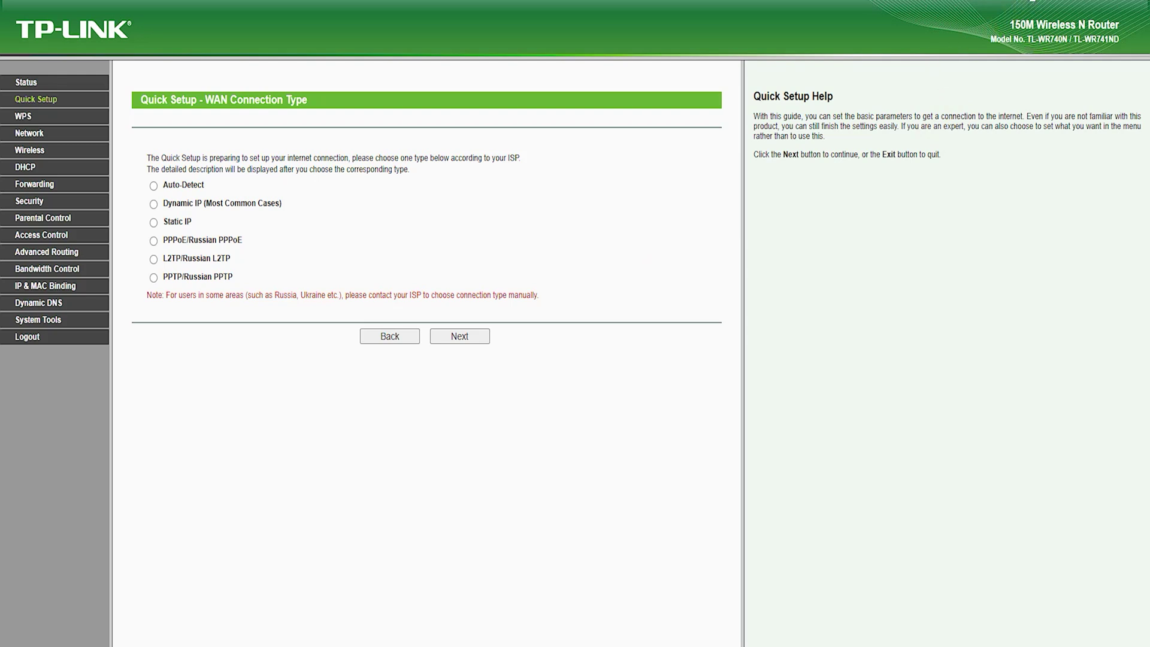
mouse_move(209, 222)
left_mouse_down()
mouse_move(228, 158)
mouse_move(122, 223)
left_mouse_up()
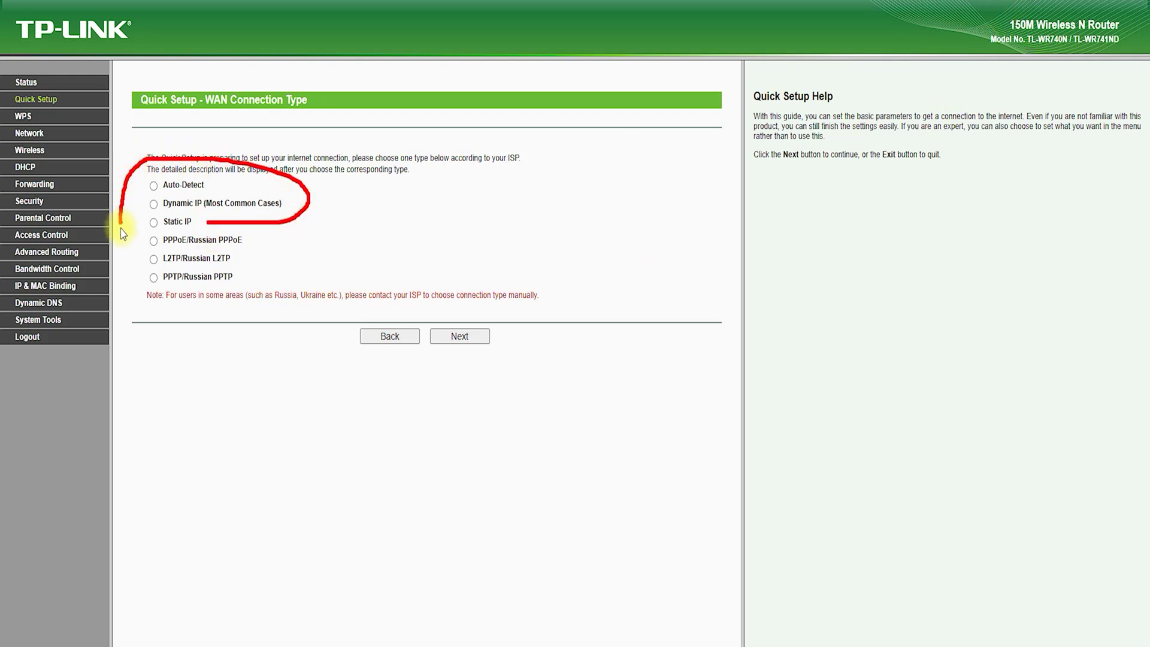
left_click_drag(242, 322, 243, 231)
mouse_move(143, 247)
left_mouse_down()
mouse_move(263, 241)
mouse_move(178, 236)
left_mouse_up()
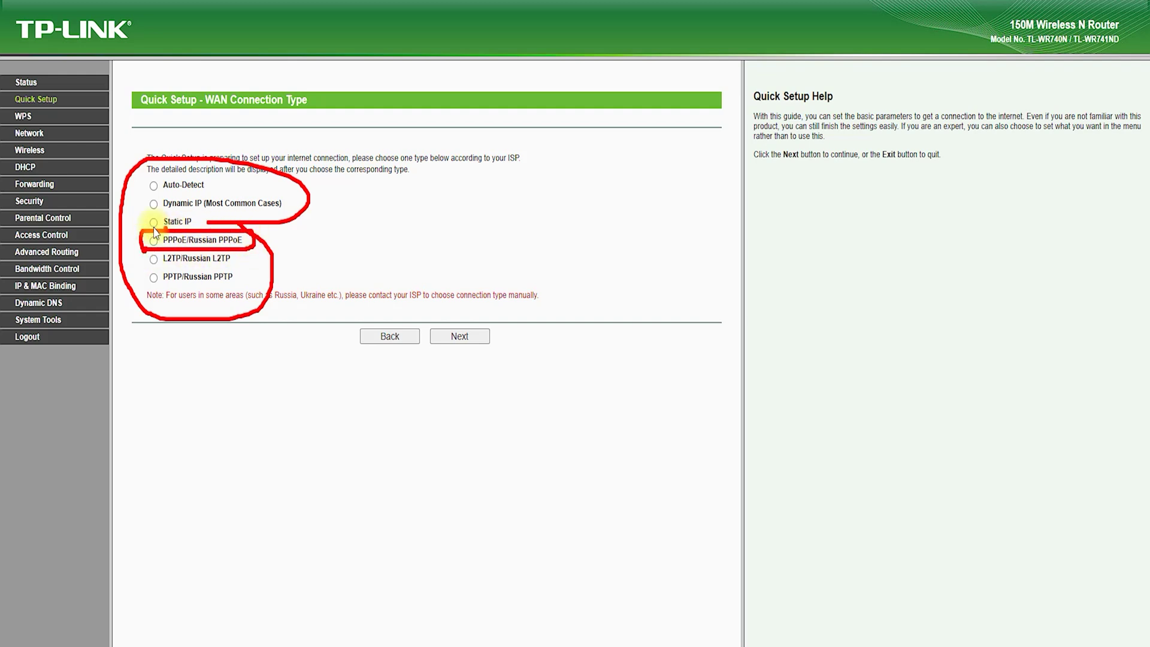
mouse_move(140, 238)
left_mouse_down()
mouse_move(242, 228)
mouse_move(207, 206)
mouse_move(149, 218)
left_mouse_up()
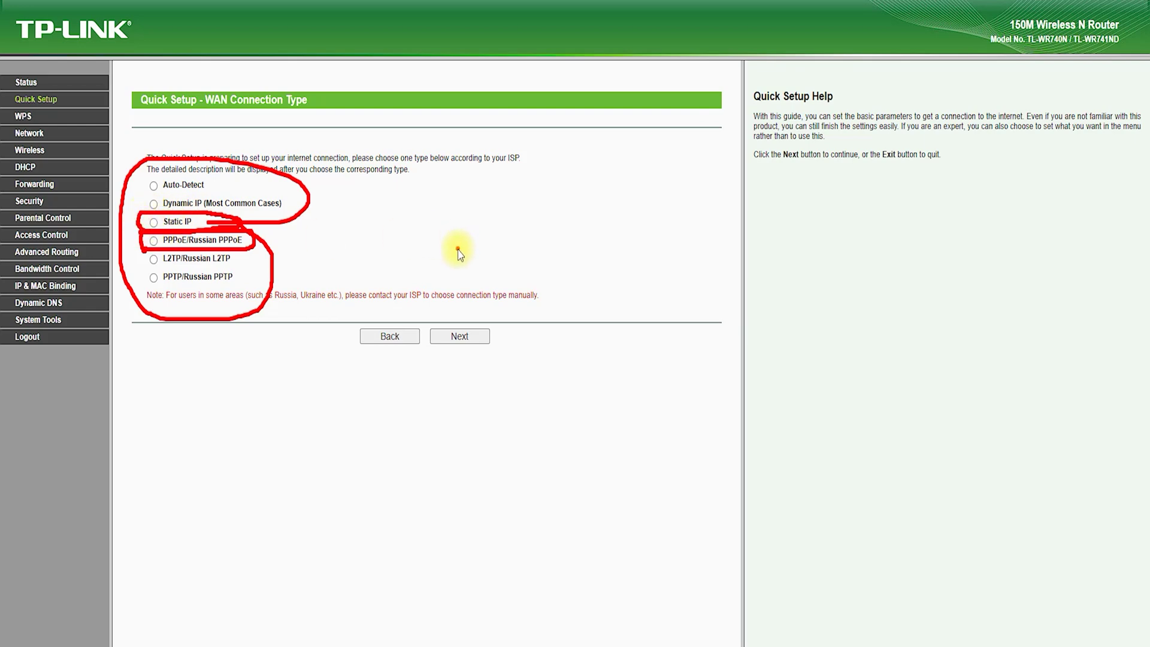
key("Escape")
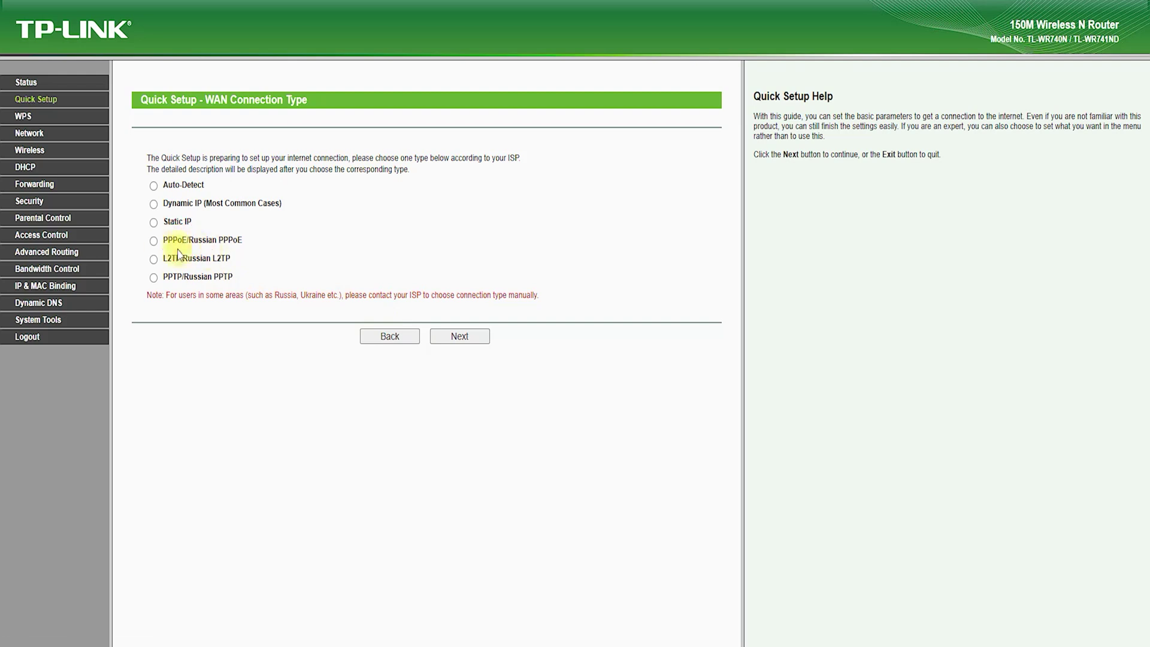
- In Quick Setup, choose PPPoE/Russian PPPoE as the WAN connection type and set the secondary connection to Static IP
left_click(153, 241)
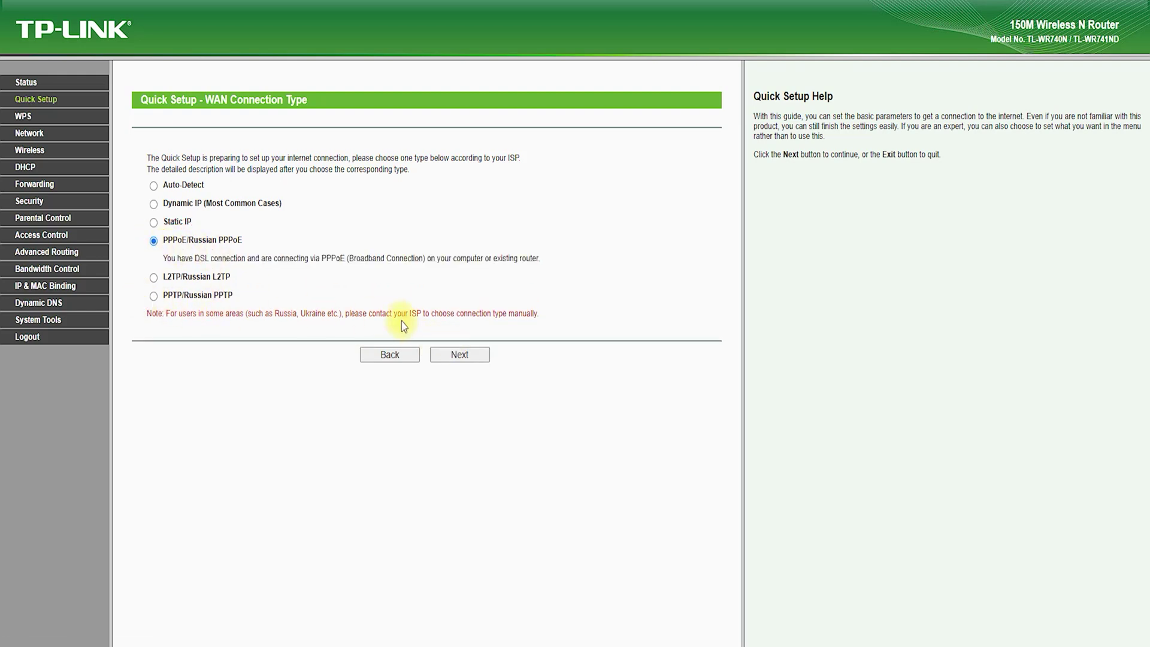
left_click(459, 354)
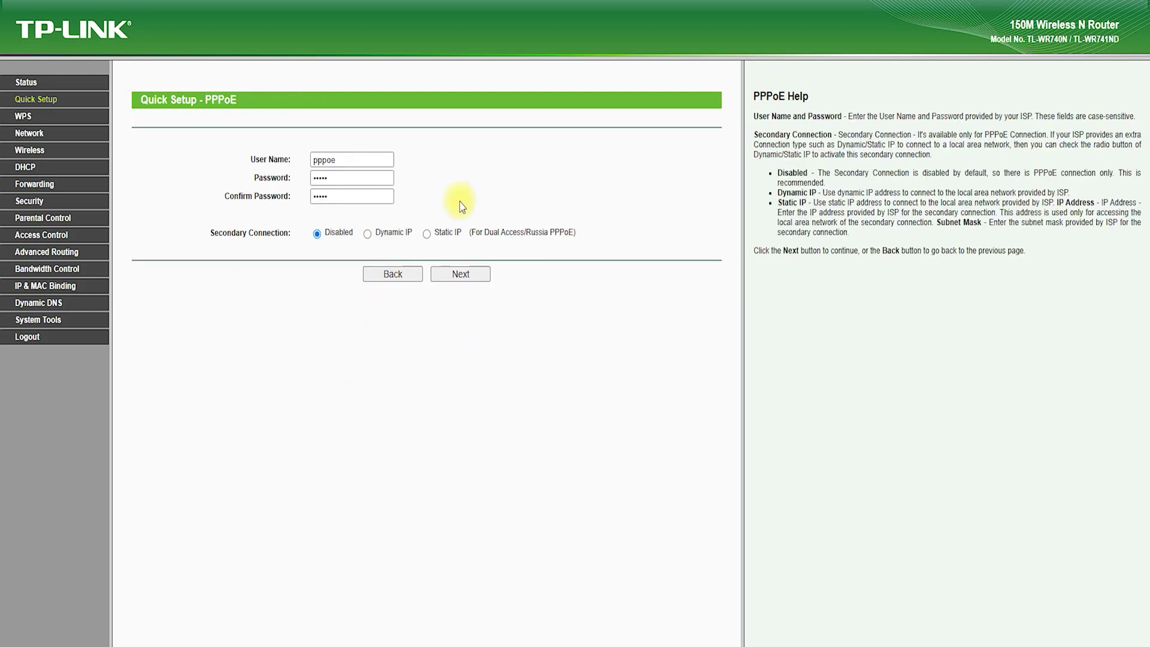
left_click(427, 234)
left_click(364, 259)
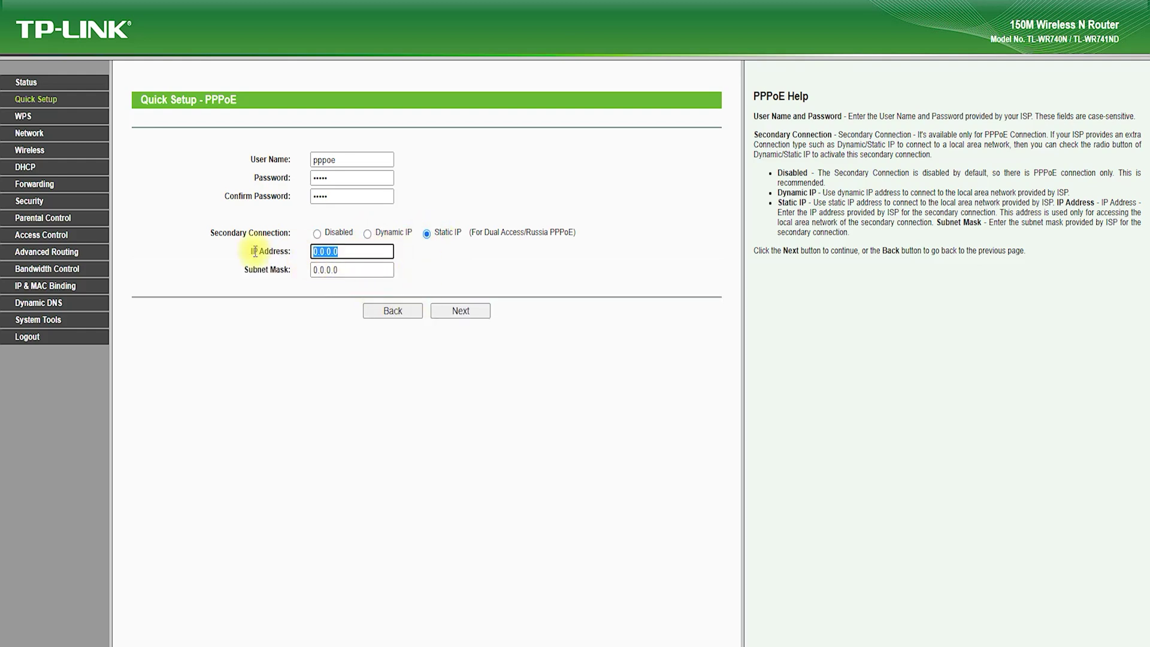
left_click(352, 268)
- Open the network's WAN settings, look at the PPPoE/Russia PPPoE options and set the WAN connection type to Static IP
left_click(24, 115)
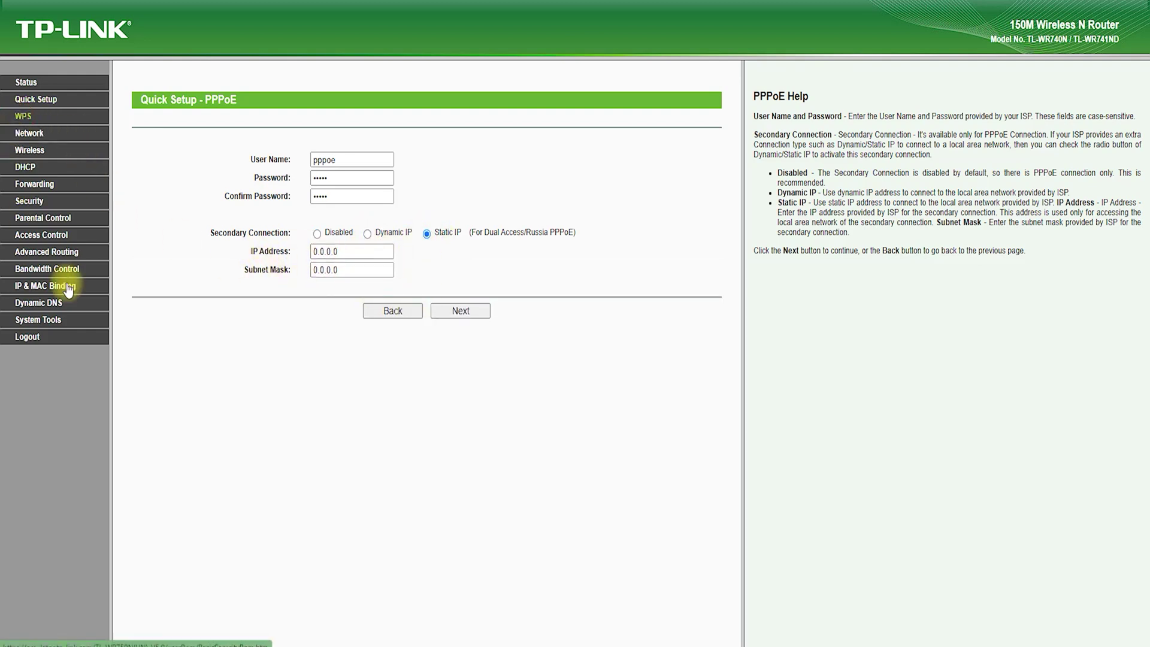
left_click(21, 136)
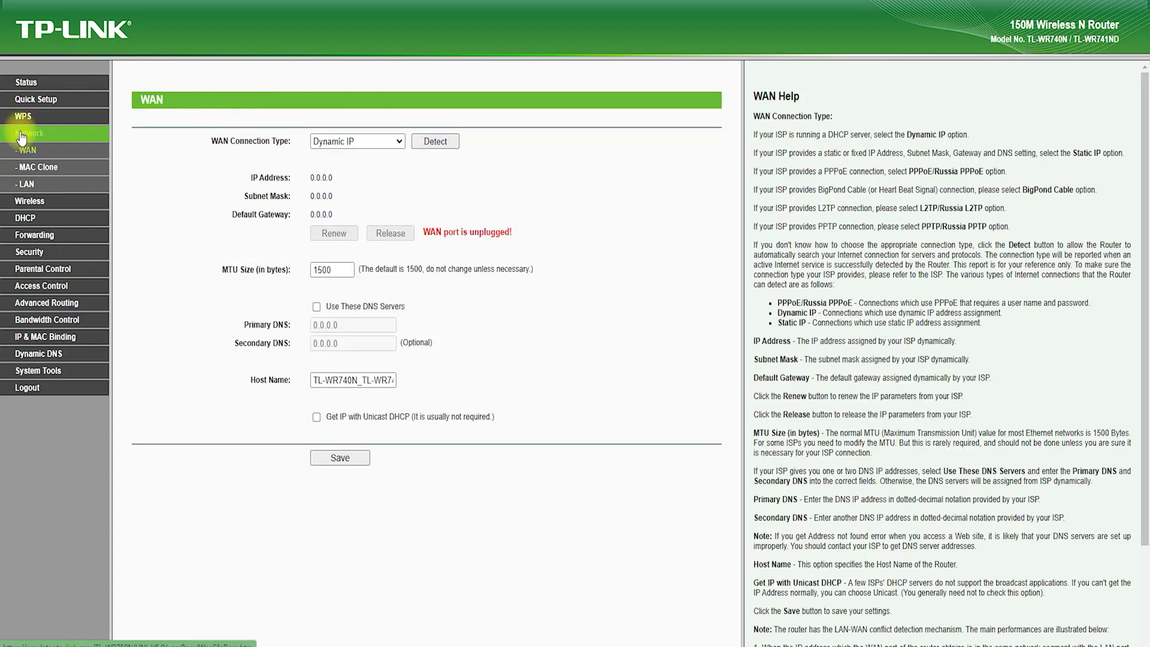
left_click(346, 141)
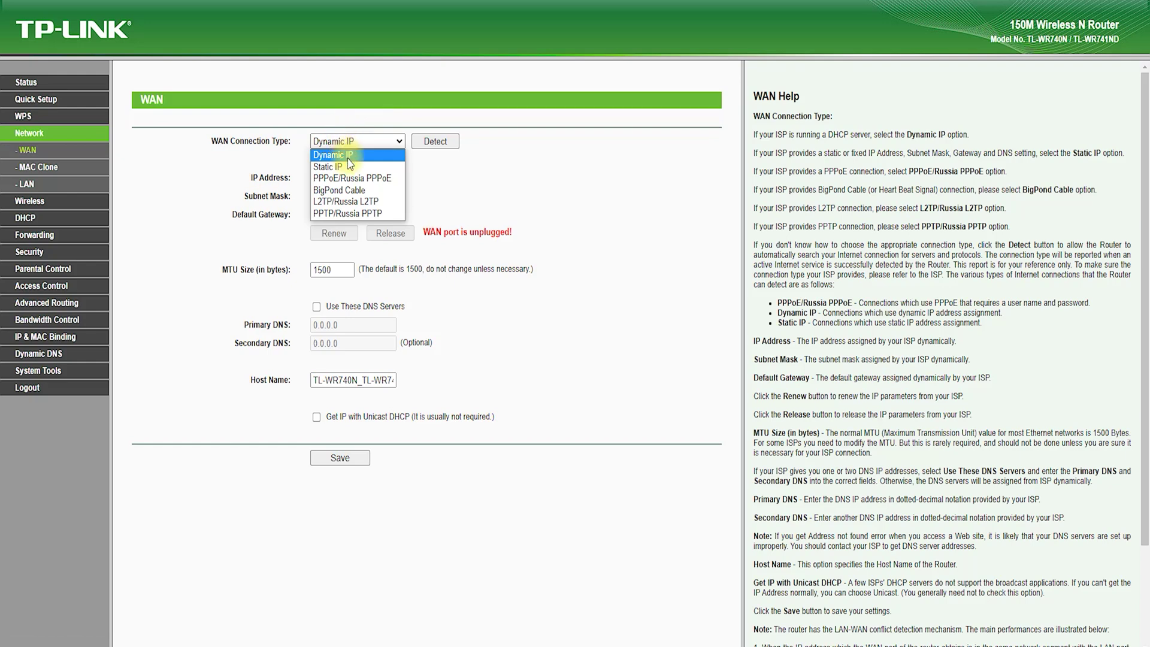
left_click(345, 178)
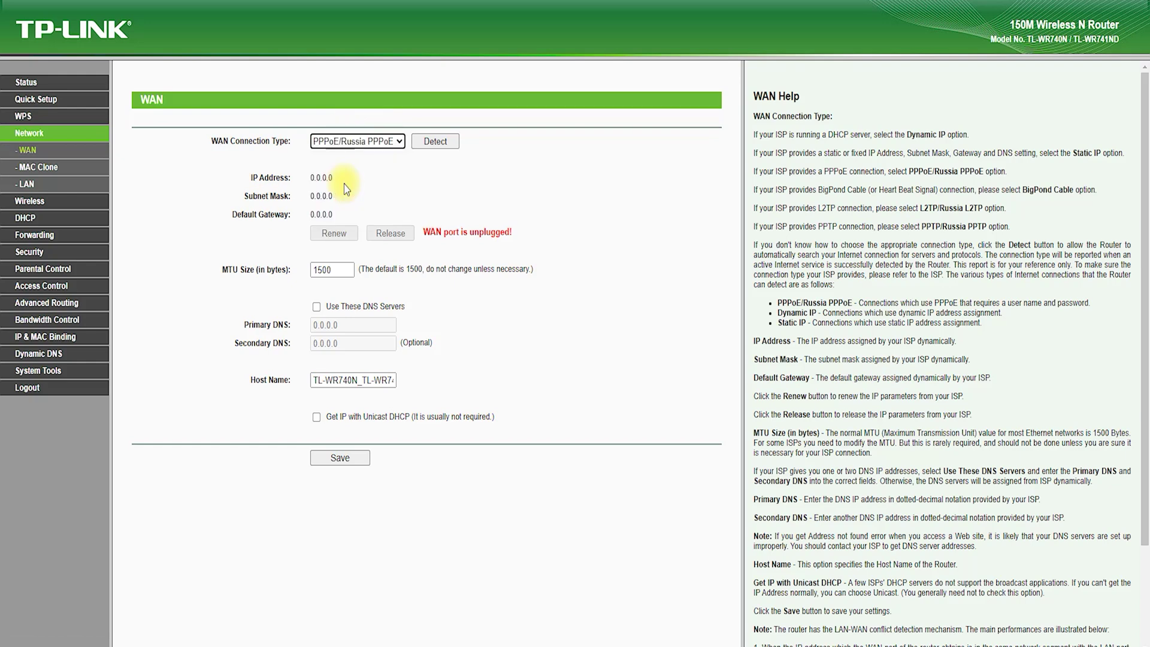
left_click(359, 140)
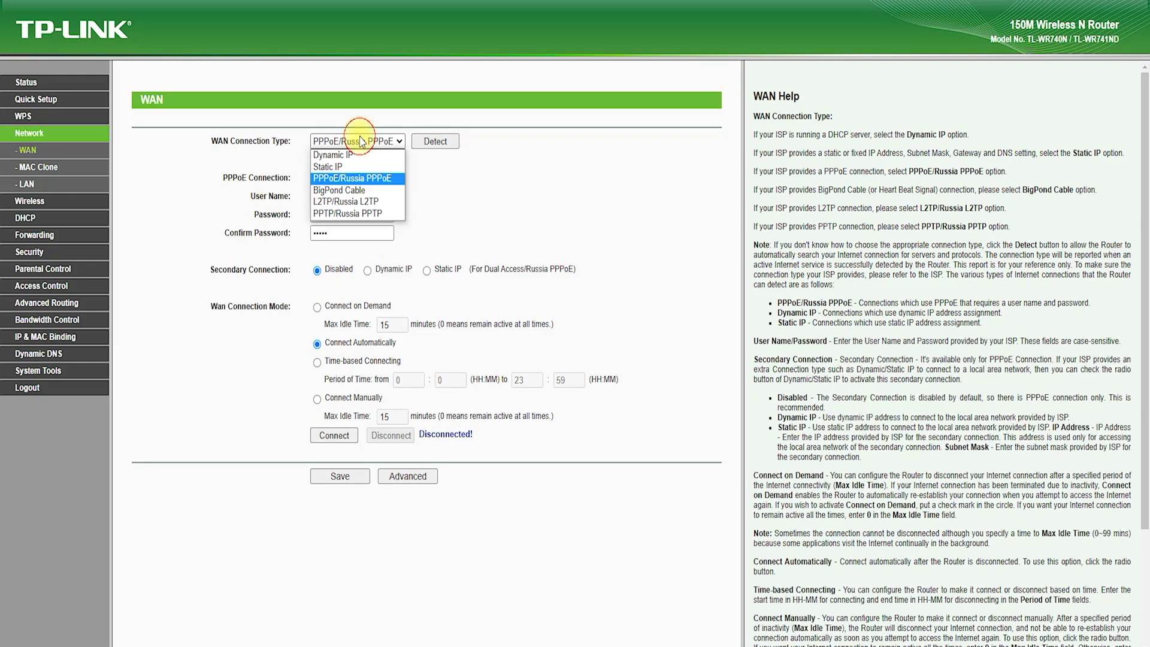
left_click(341, 167)
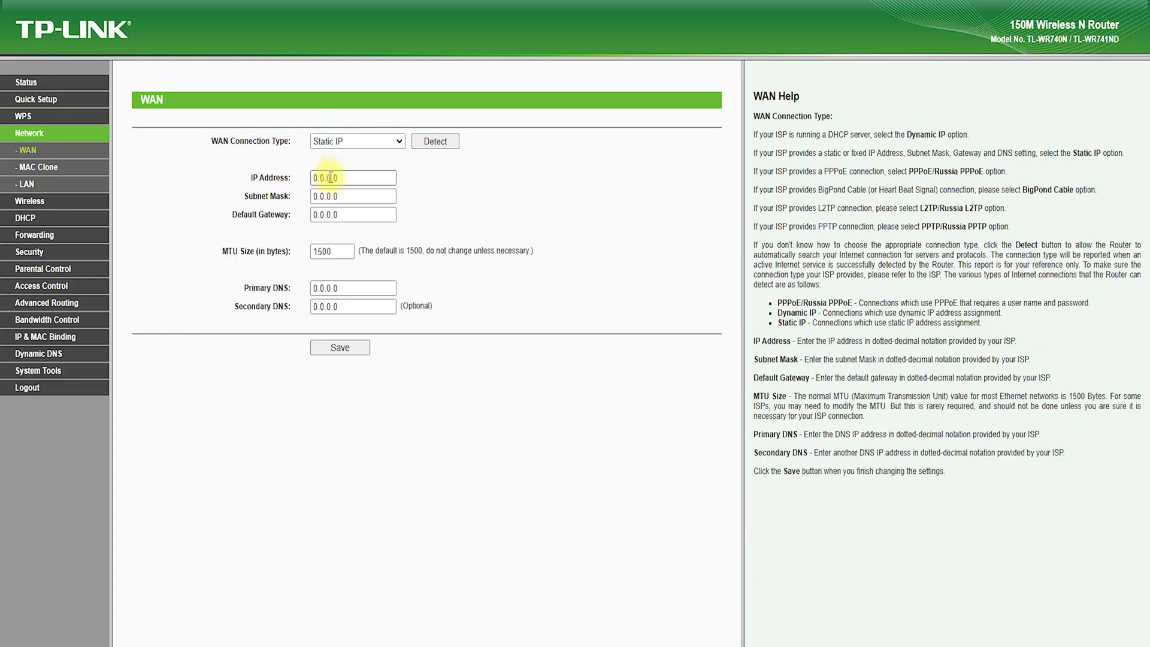
- Set the WAN IP address to 172.10.10.12 and the subnet mask to 255.255.255.0
double_click(349, 177)
double_click(324, 196)
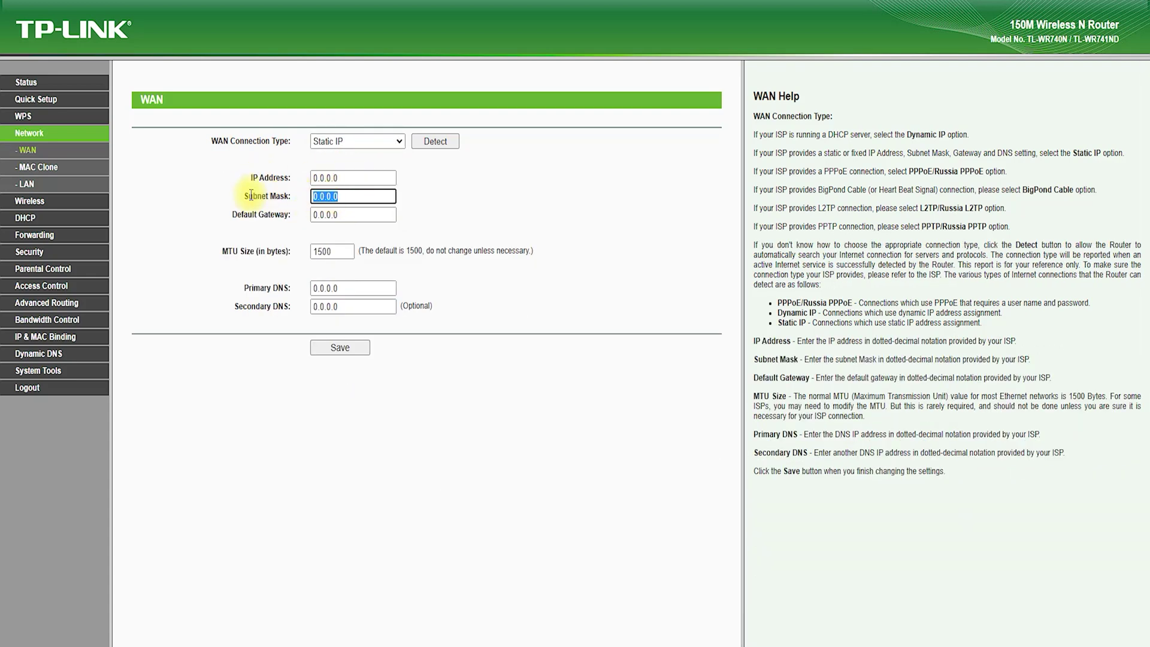
double_click(328, 178)
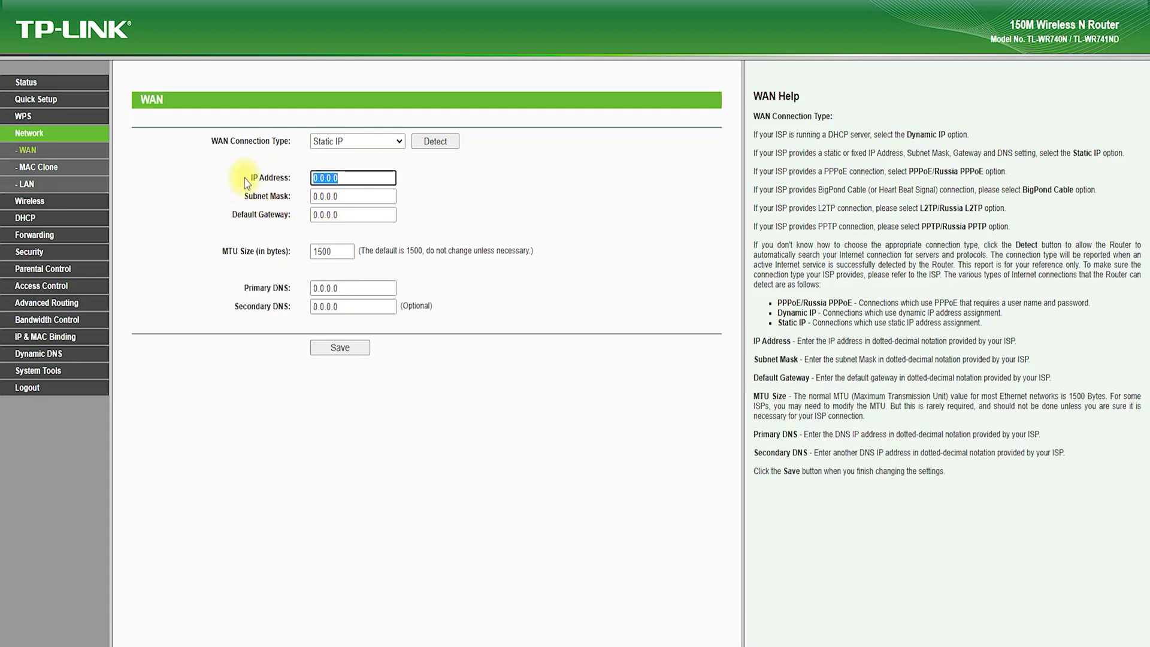
type("172.1")
key("Tab")
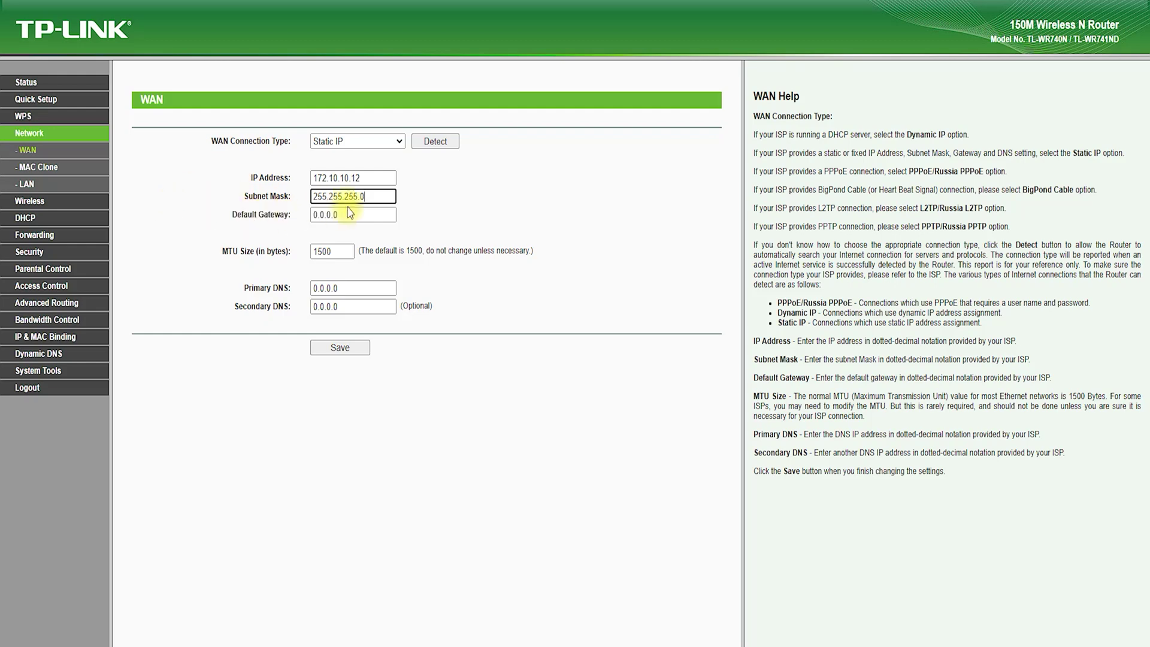
- Set the default gateway to 172.10.10.1, primary DNS to 1.1.1.1 and secondary DNS to 8.8.8.8, and save the WAN settings
double_click(328, 215)
left_click_drag(355, 178, 264, 172)
left_click_drag(344, 214, 264, 214)
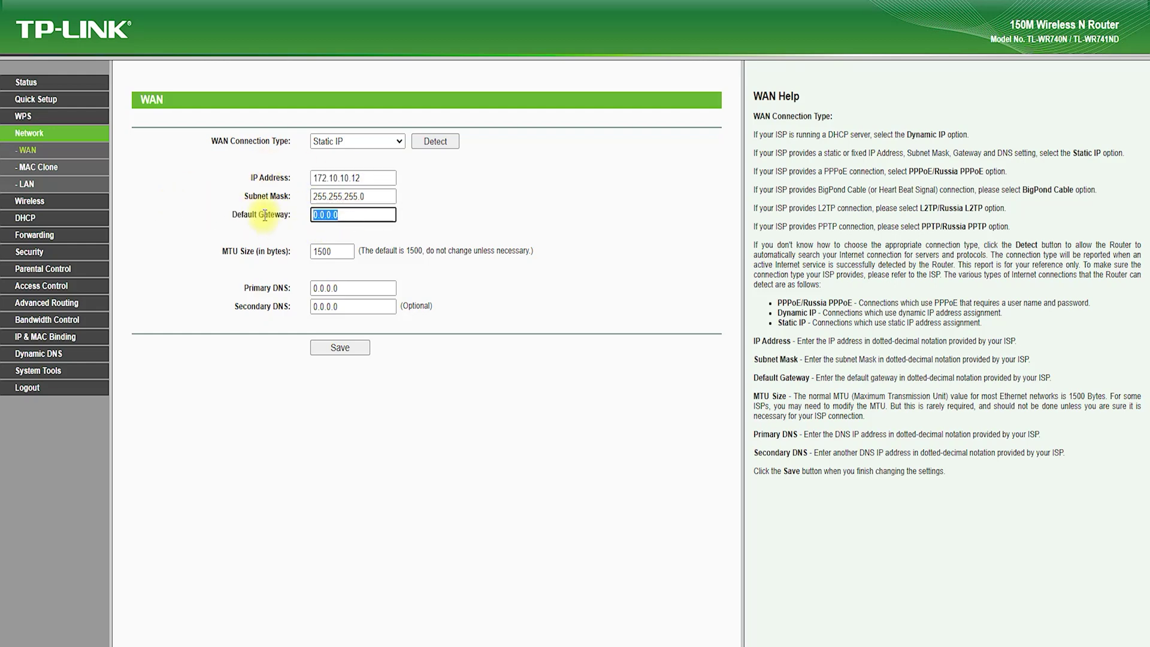
double_click(358, 288)
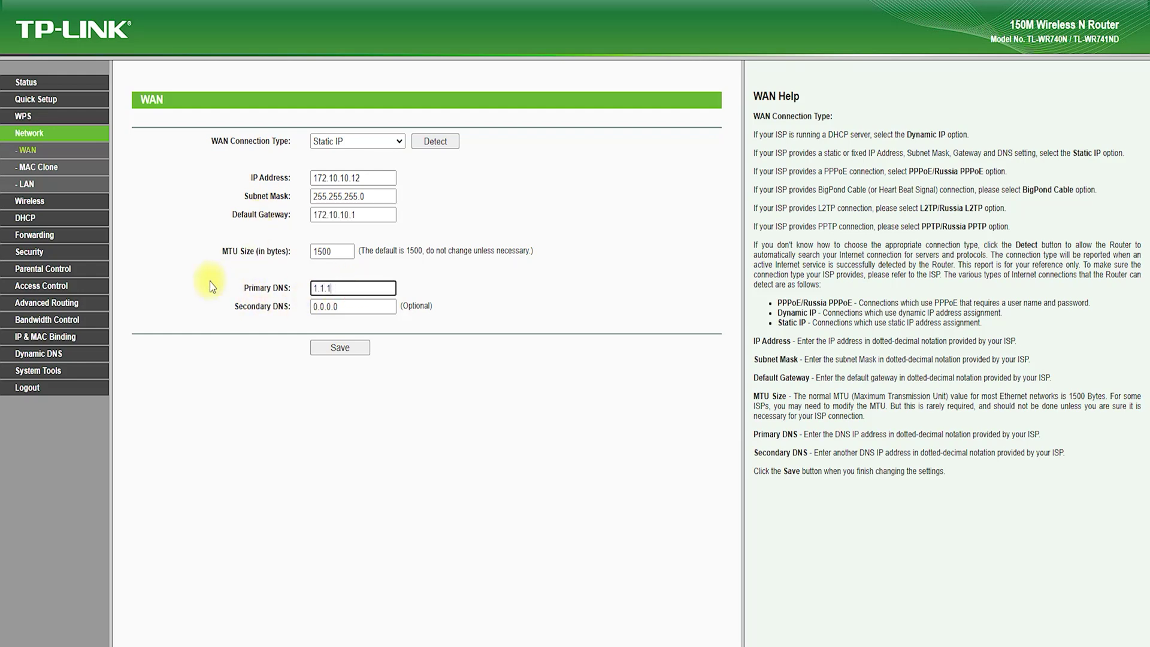
double_click(379, 306)
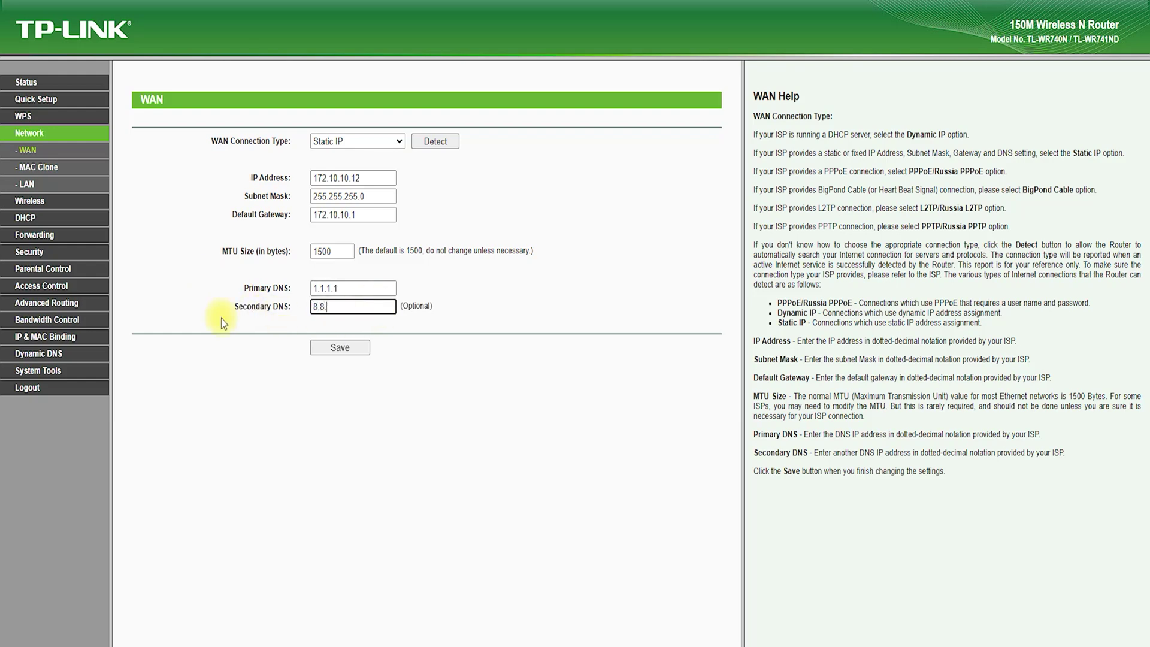
left_click(317, 347)
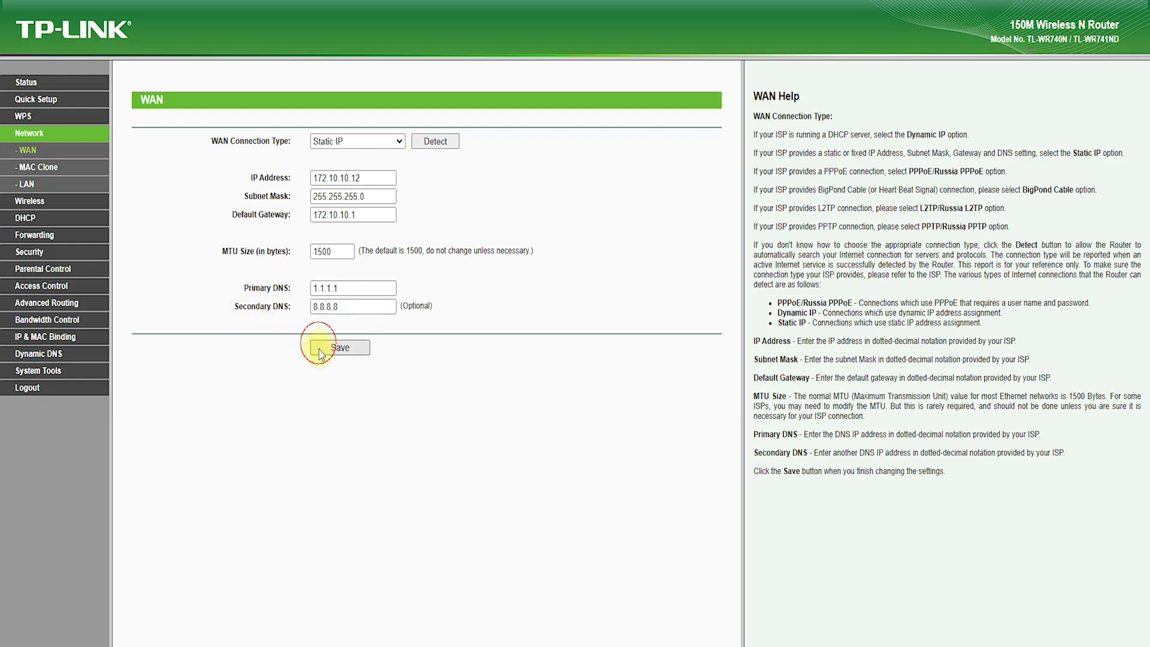
- Examine the MAC Clone settings for the WAN MAC address and the PC's MAC address
left_click(52, 169)
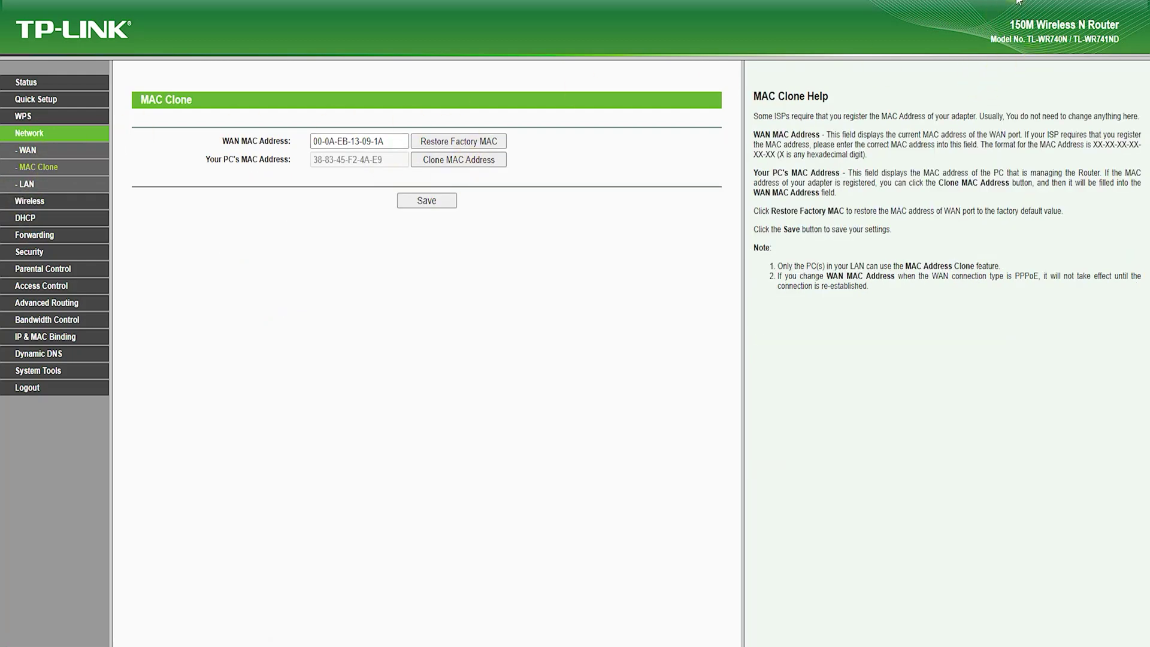
mouse_move(142, 128)
left_mouse_down()
mouse_move(225, 78)
mouse_move(217, 98)
mouse_move(286, 132)
mouse_move(296, 107)
mouse_move(213, 139)
mouse_move(304, 174)
left_mouse_up()
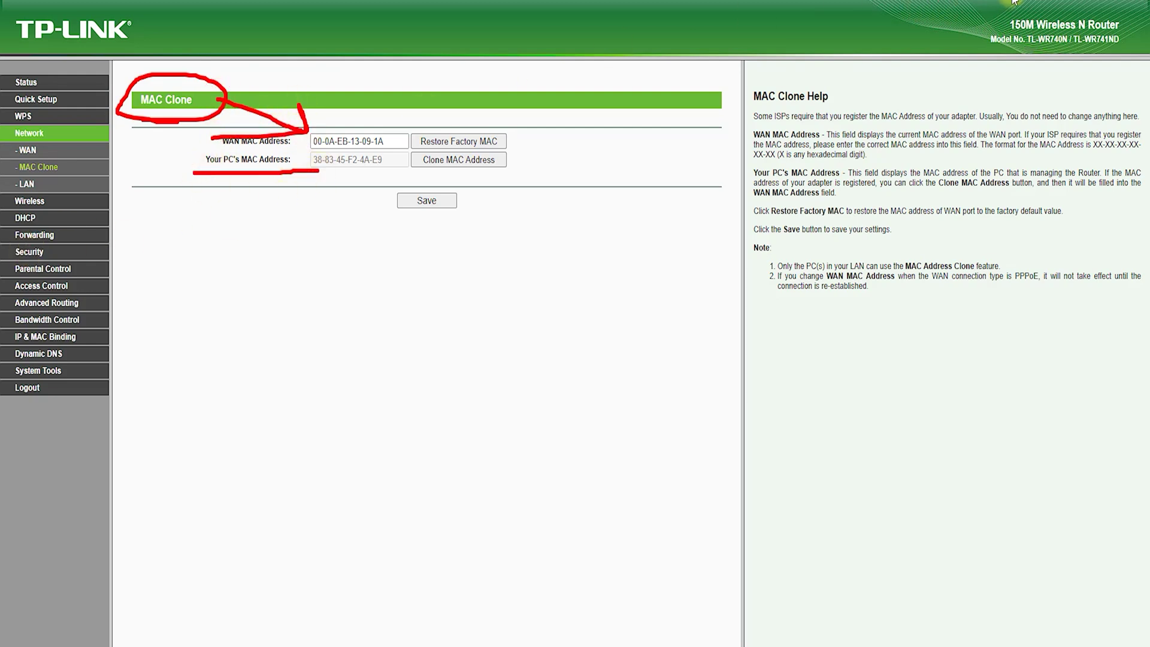
key("Escape")
- Open the LAN settings and replace the IP address with the placeholder text "You can Chnage"
left_click(32, 186)
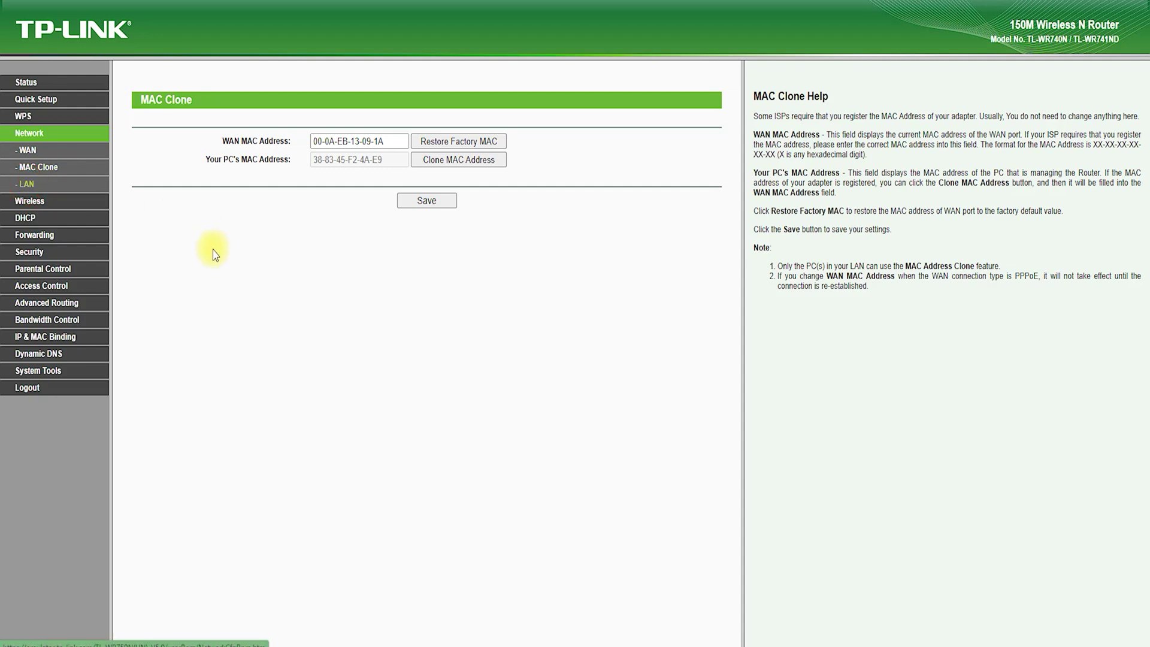
left_click_drag(374, 159, 267, 158)
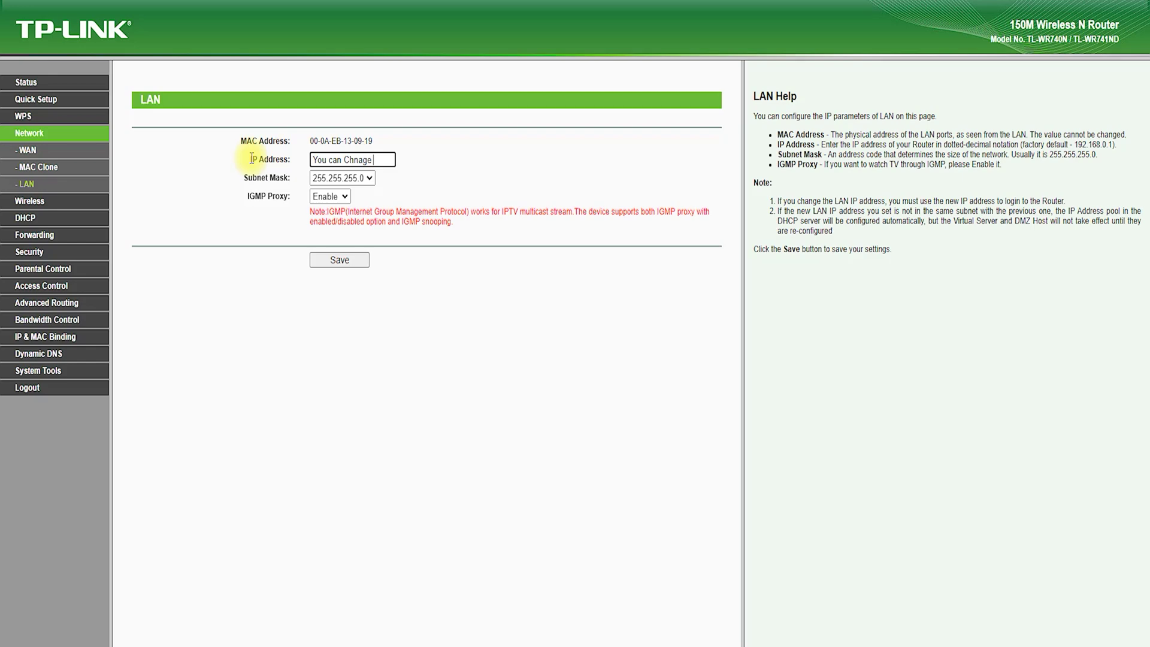
- Open the wireless settings, change the wireless network name to Techpassport and keep the mode at 11bgn mixed
left_click(24, 201)
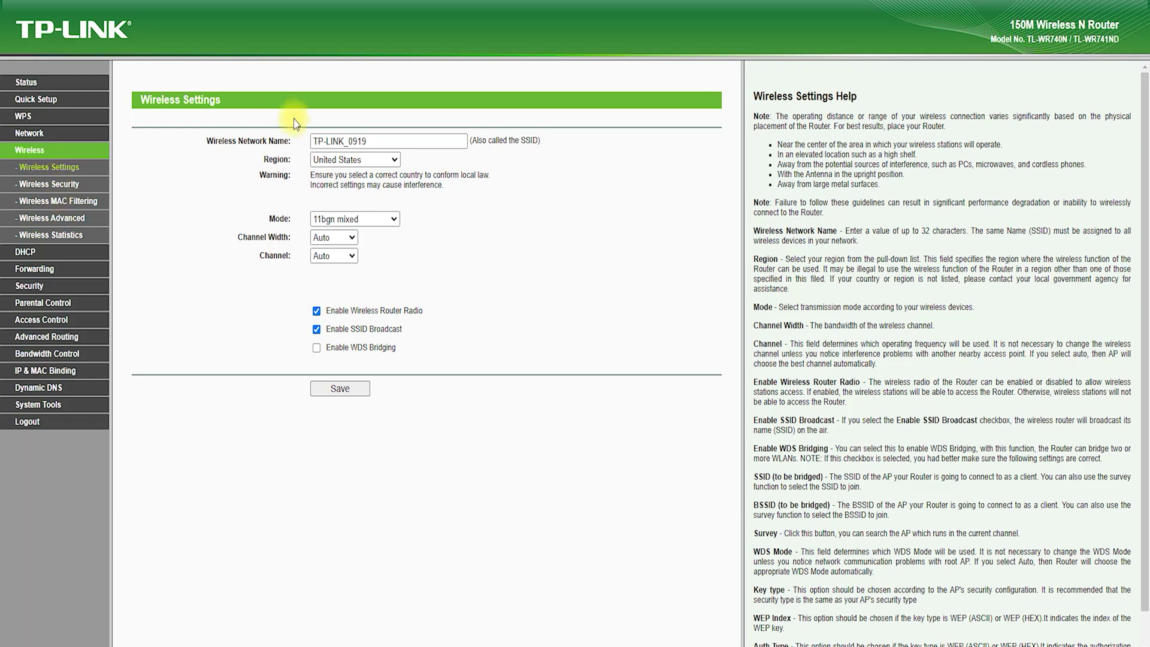
left_click_drag(464, 142, 183, 152)
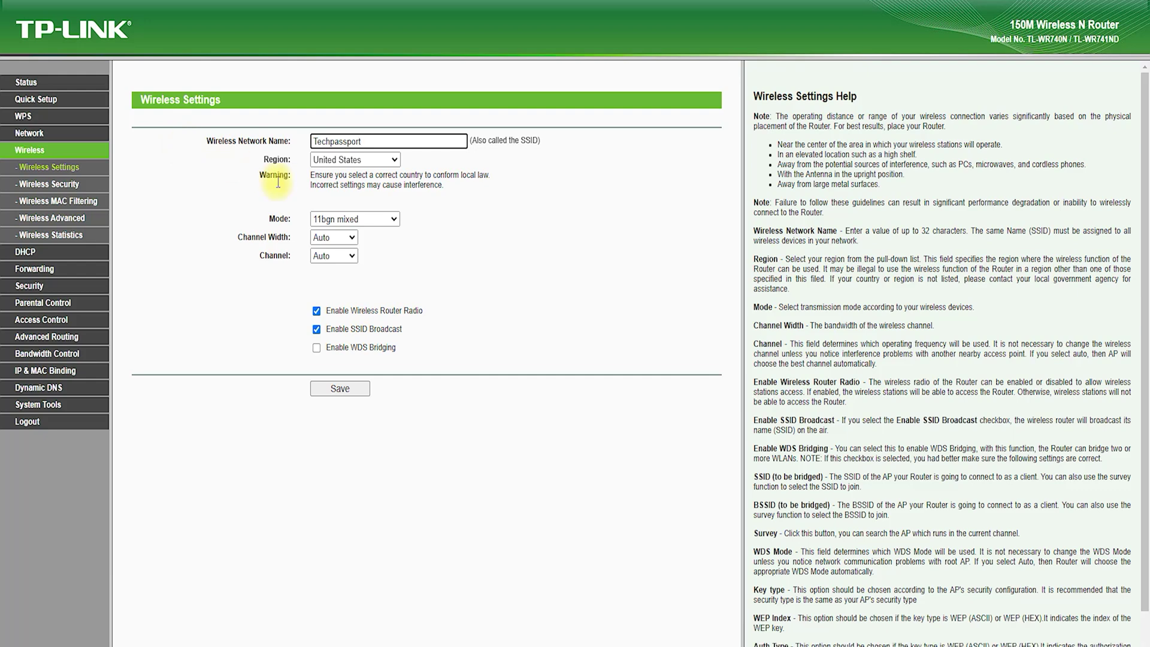
left_click(371, 220)
left_click(368, 221)
- Set the wireless channel width to 40MHz and the channel to 11, and enable WDS bridging
left_click(334, 237)
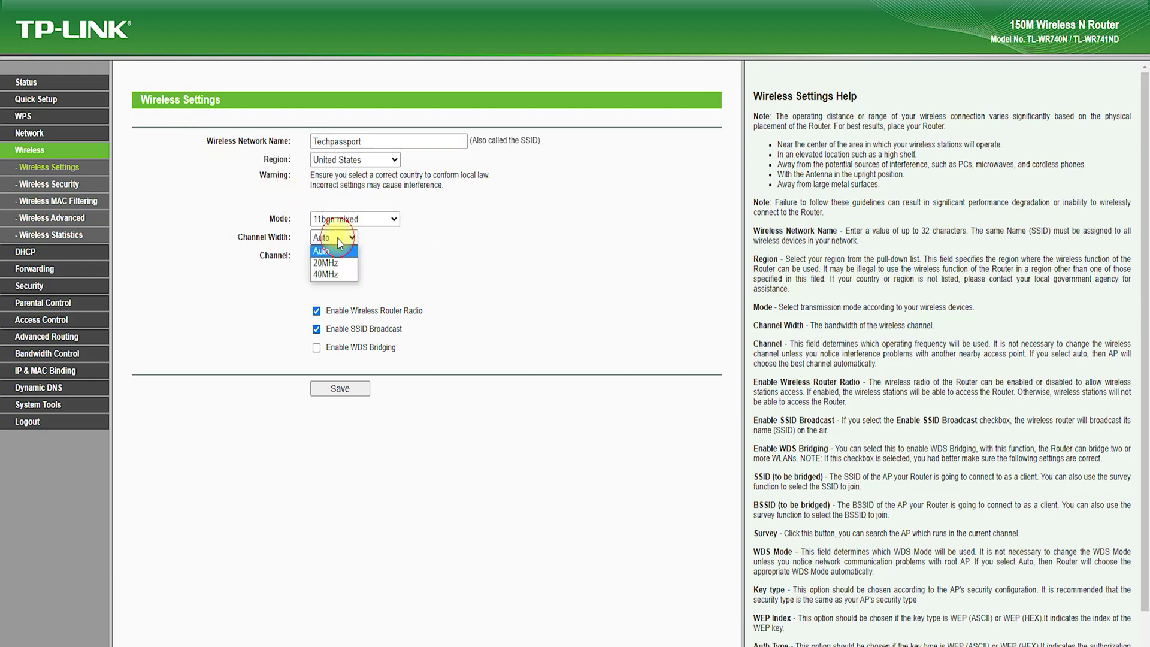
left_click(328, 270)
left_click(335, 257)
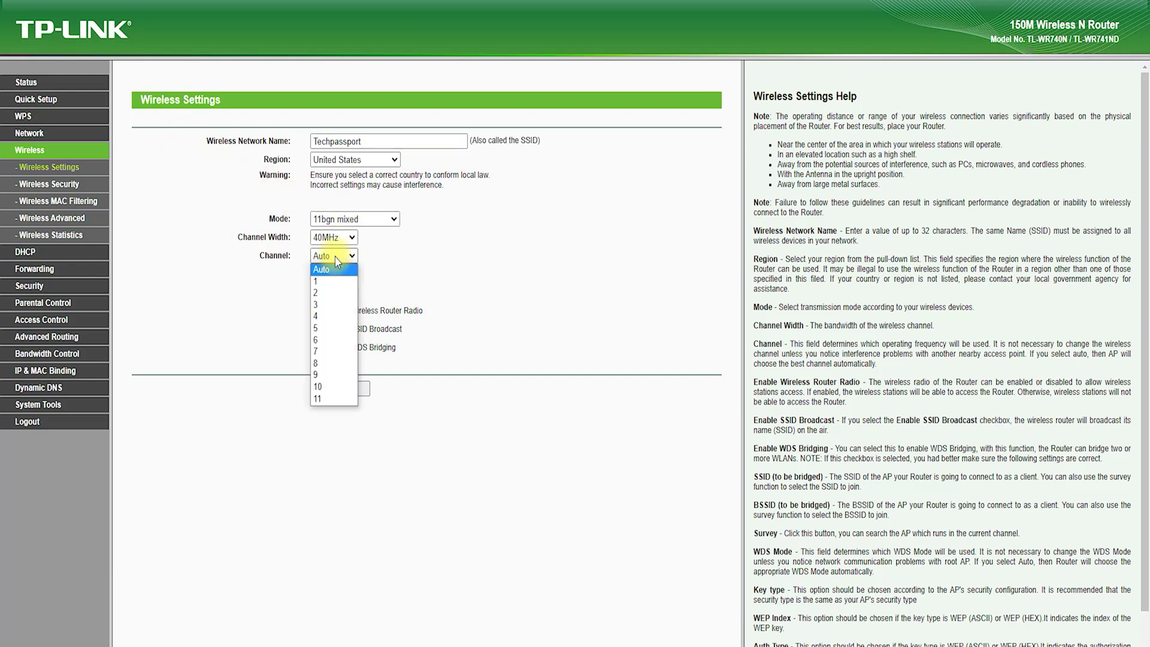
left_click(324, 399)
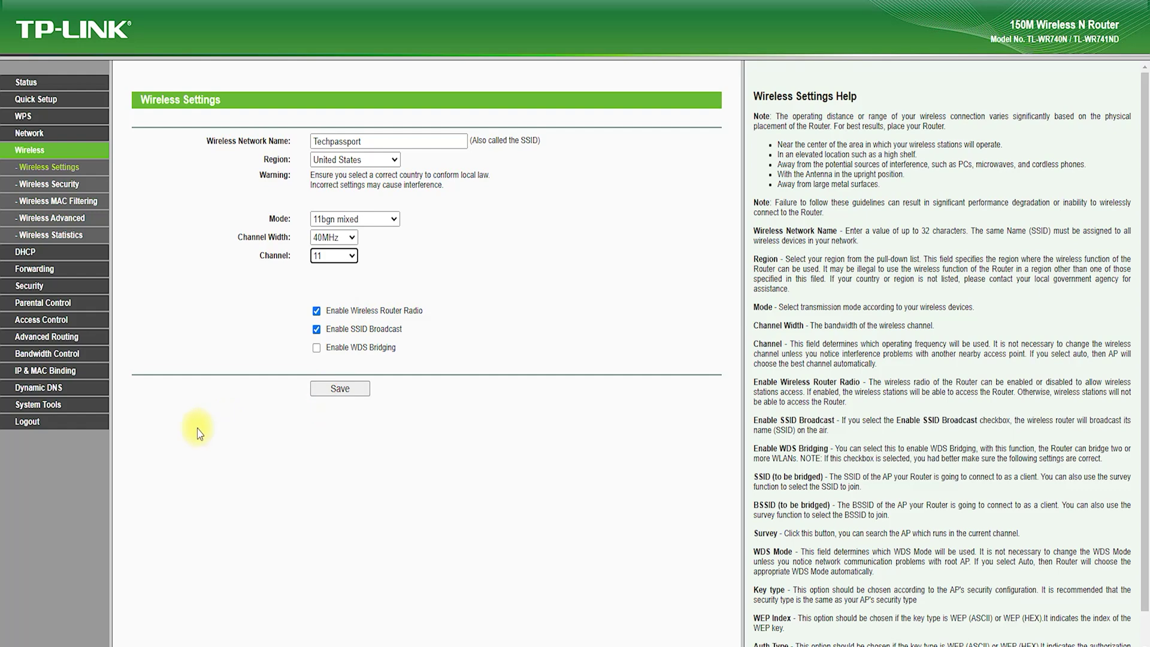
left_click(318, 350)
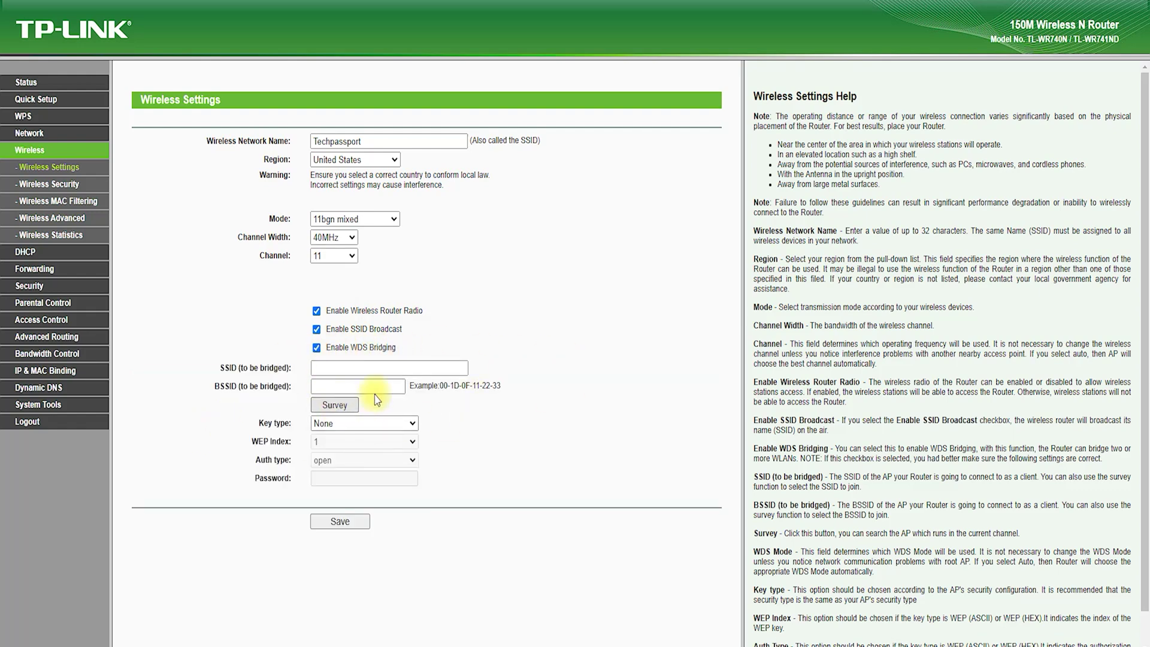
mouse_move(370, 357)
left_mouse_down()
mouse_move(326, 347)
mouse_move(174, 383)
mouse_move(345, 533)
mouse_move(500, 341)
mouse_move(357, 358)
left_mouse_up()
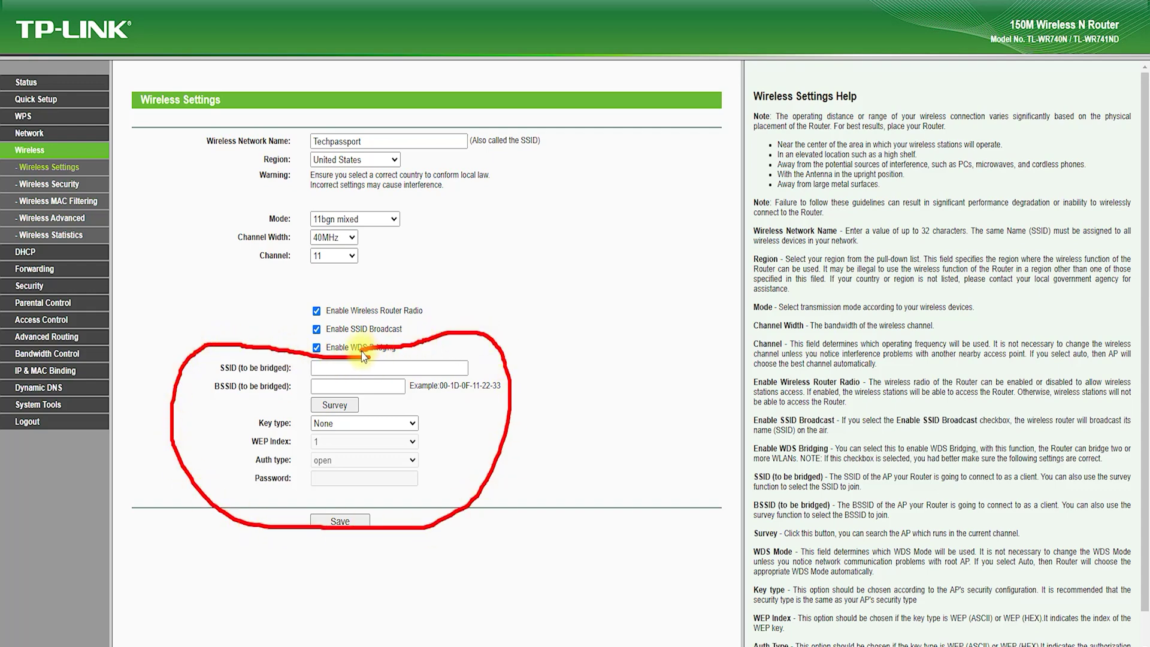
mouse_move(479, 258)
left_mouse_down()
mouse_move(489, 311)
mouse_move(490, 280)
mouse_move(518, 294)
left_mouse_up()
mouse_move(500, 239)
left_mouse_down()
mouse_move(518, 281)
mouse_move(544, 263)
mouse_move(531, 250)
mouse_move(537, 217)
left_mouse_up()
mouse_move(582, 262)
left_mouse_down()
mouse_move(555, 206)
mouse_move(584, 228)
mouse_move(575, 233)
left_mouse_up()
left_click(590, 226)
mouse_move(602, 193)
left_mouse_down()
mouse_move(642, 170)
mouse_move(649, 246)
left_mouse_up()
mouse_move(583, 314)
left_mouse_down()
mouse_move(558, 335)
mouse_move(591, 352)
mouse_move(585, 315)
mouse_move(629, 281)
mouse_move(613, 330)
left_mouse_up()
mouse_move(630, 279)
left_mouse_down()
mouse_move(632, 300)
mouse_move(663, 306)
left_mouse_up()
left_click(490, 521)
mouse_move(530, 469)
left_mouse_down()
mouse_move(552, 475)
mouse_move(574, 445)
mouse_move(588, 468)
left_mouse_up()
left_click(559, 417)
mouse_move(623, 421)
left_mouse_down()
mouse_move(596, 446)
mouse_move(602, 459)
left_mouse_up()
mouse_move(626, 396)
left_mouse_down()
mouse_move(655, 437)
mouse_move(632, 382)
mouse_move(636, 419)
left_mouse_up()
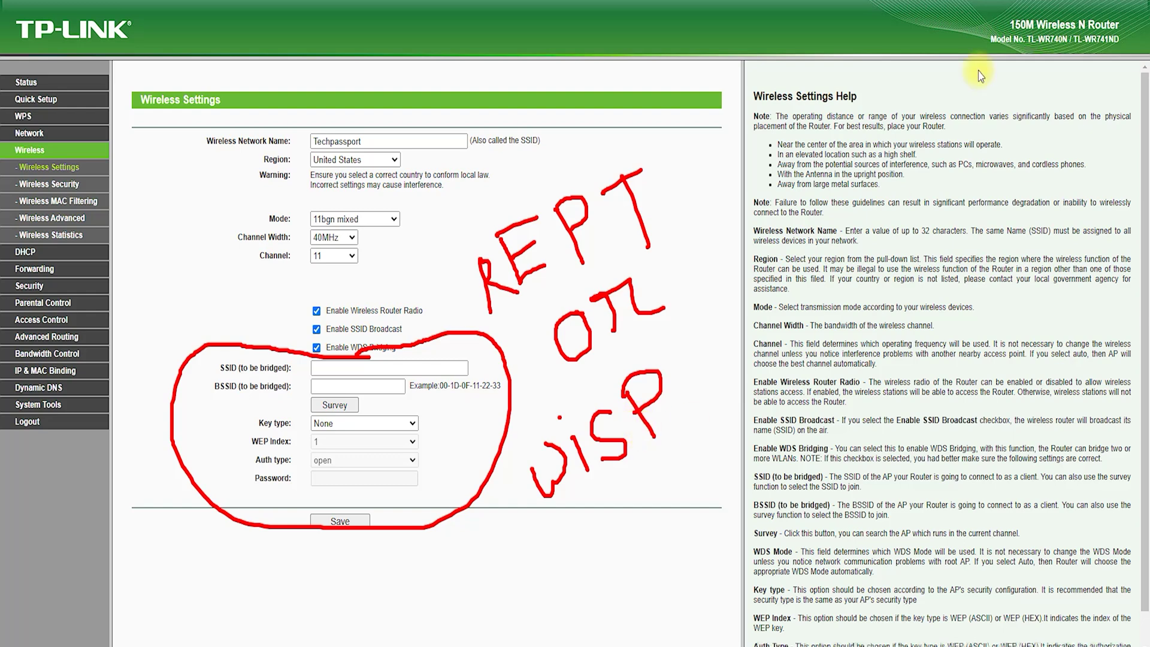
key("Escape")
- Survey the nearby access points and choose the network TP-LINK_4279F6_2 as the one to bridge
left_click(334, 405)
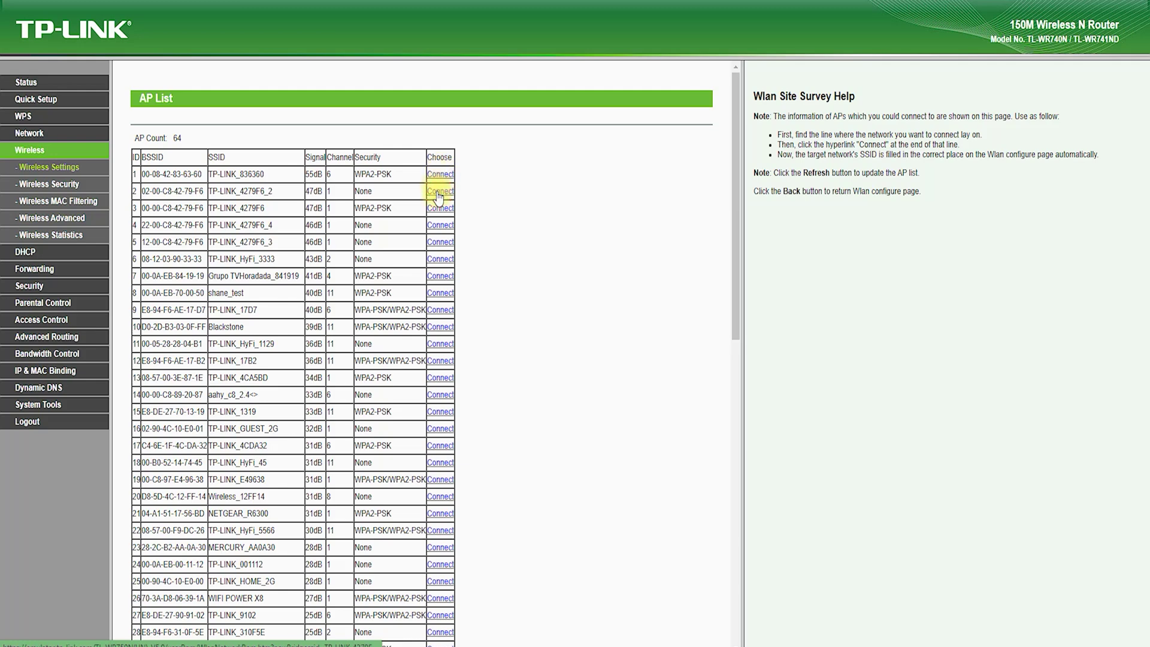
left_click(439, 191)
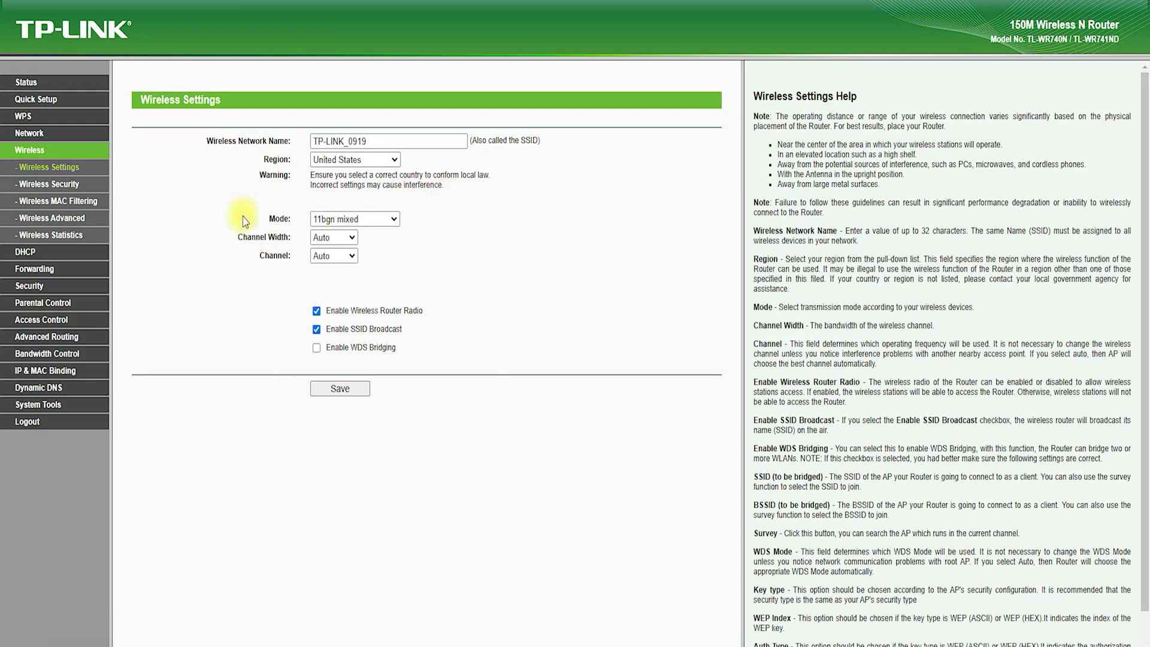
- Examine the WPA/WPA2 - Personal option and its wireless password field in the wireless security settings
left_click(48, 184)
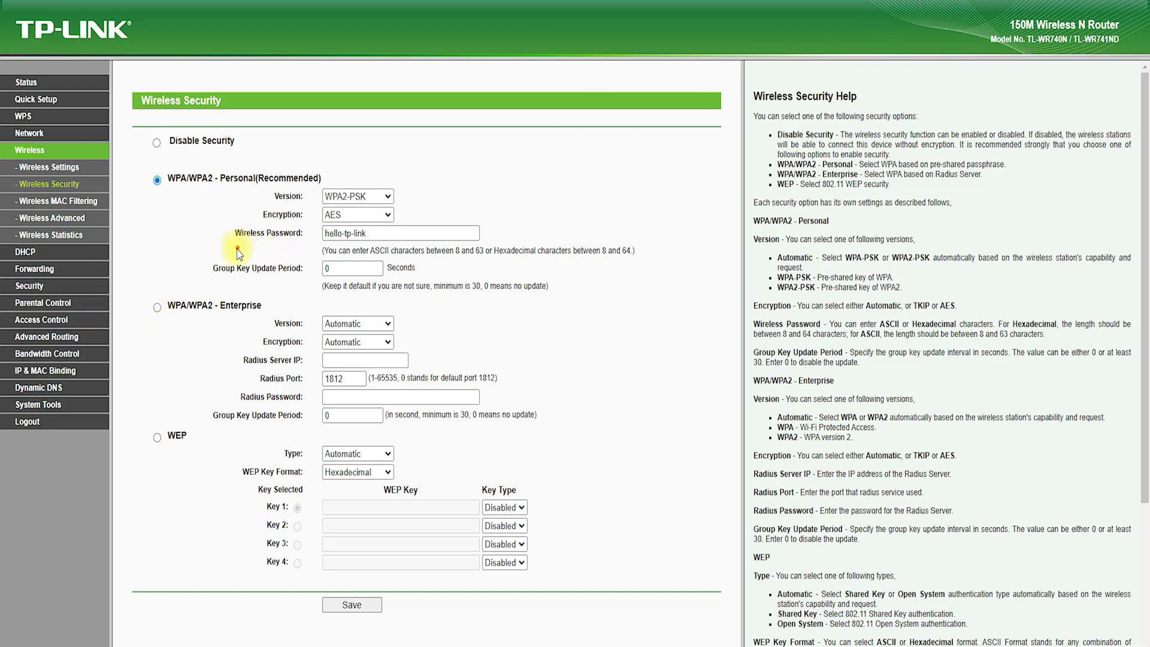
mouse_move(140, 199)
left_mouse_down()
mouse_move(350, 175)
mouse_move(142, 191)
mouse_move(143, 200)
left_mouse_up()
left_click(499, 175)
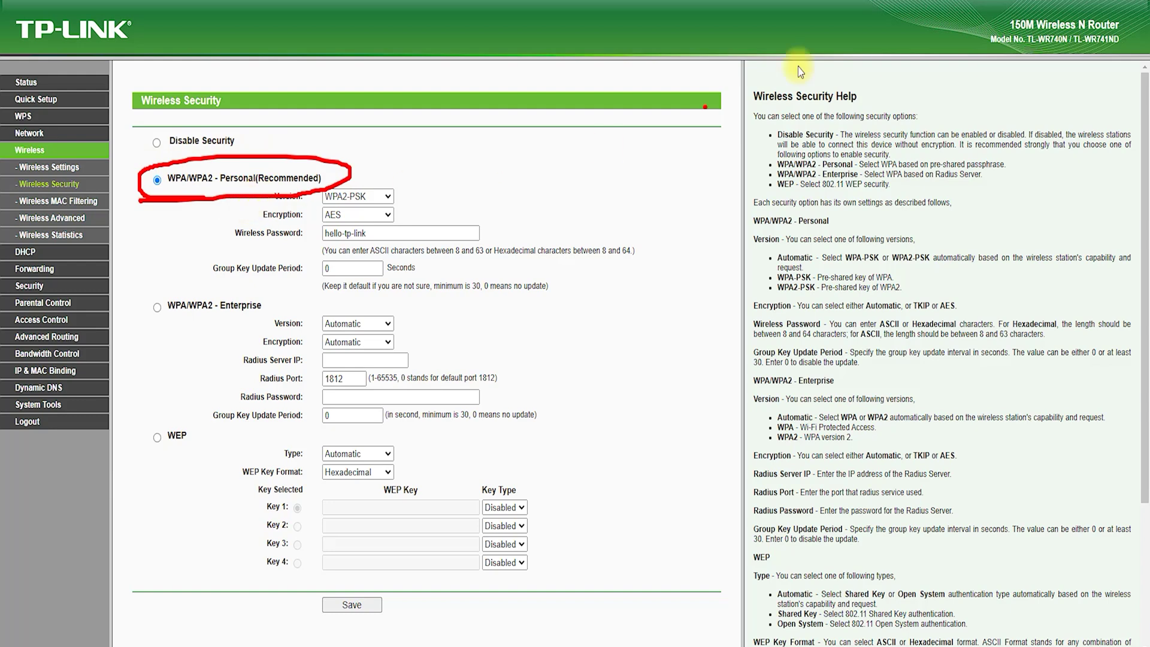
mouse_move(305, 242)
left_mouse_down()
mouse_move(419, 251)
mouse_move(449, 207)
mouse_move(303, 239)
mouse_move(331, 261)
left_mouse_up()
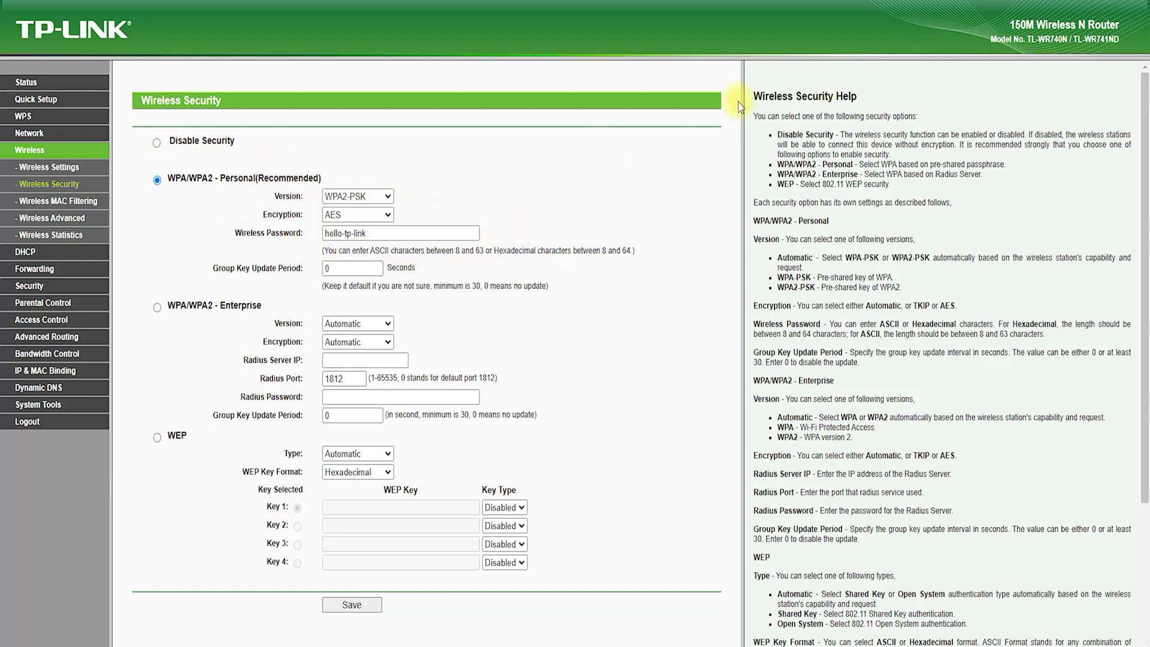
- Look through the wireless MAC filtering rules, the advanced wireless settings and the wireless statistics
left_click(84, 201)
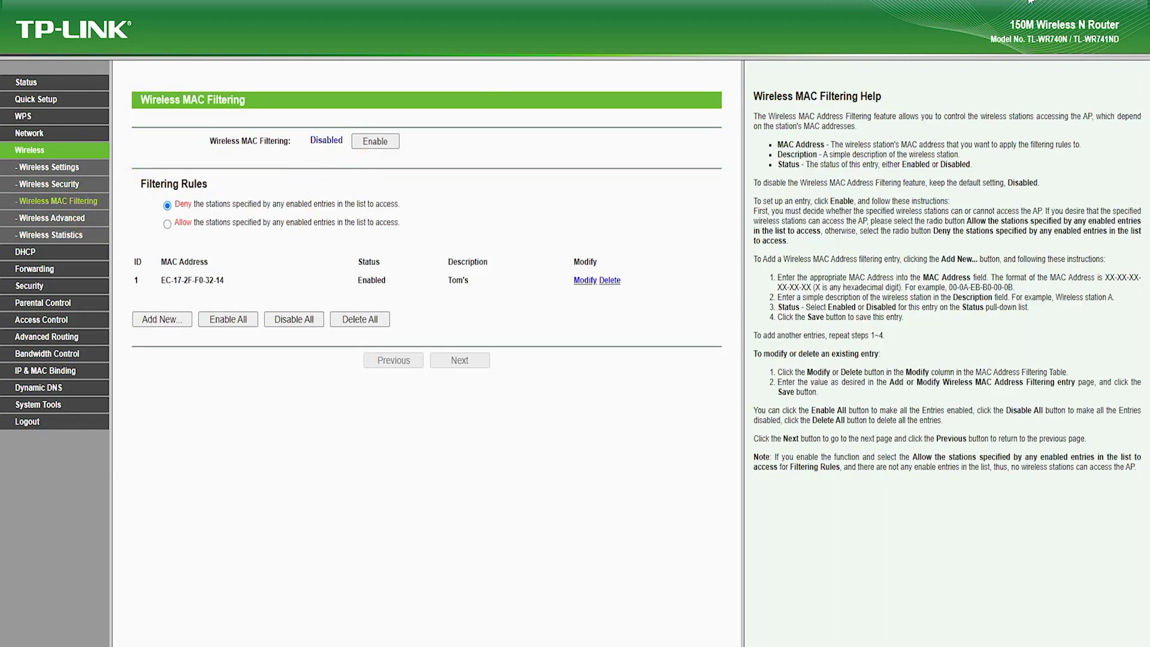
mouse_move(180, 127)
left_mouse_down()
mouse_move(289, 108)
mouse_move(123, 102)
mouse_move(216, 129)
left_mouse_up()
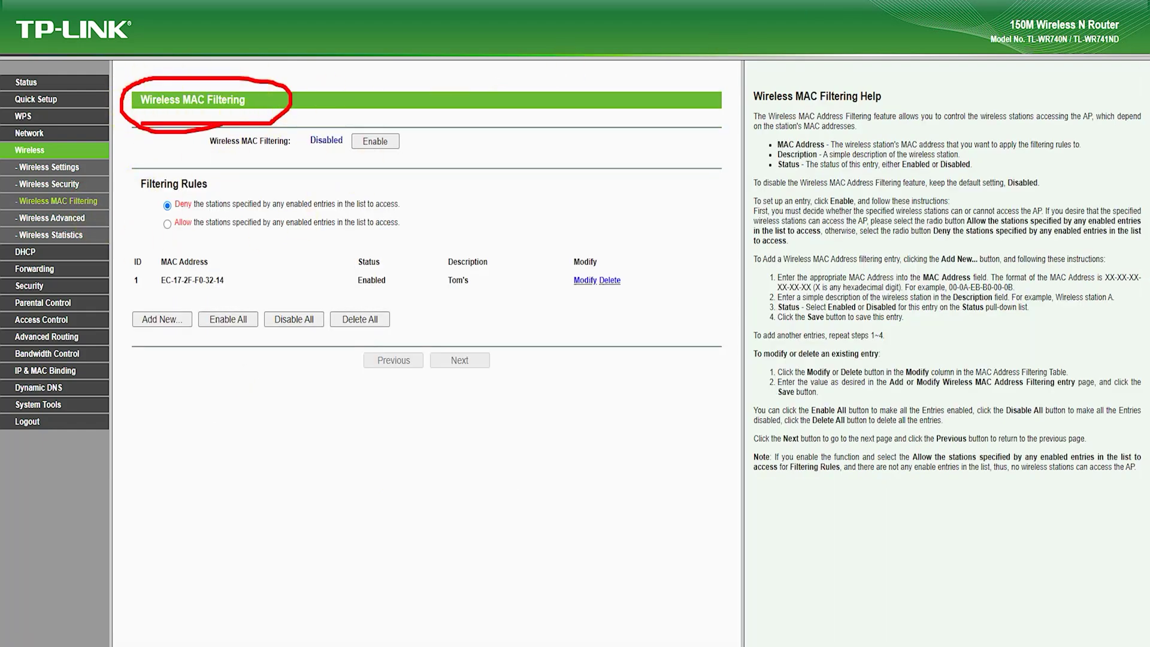
left_click(50, 217)
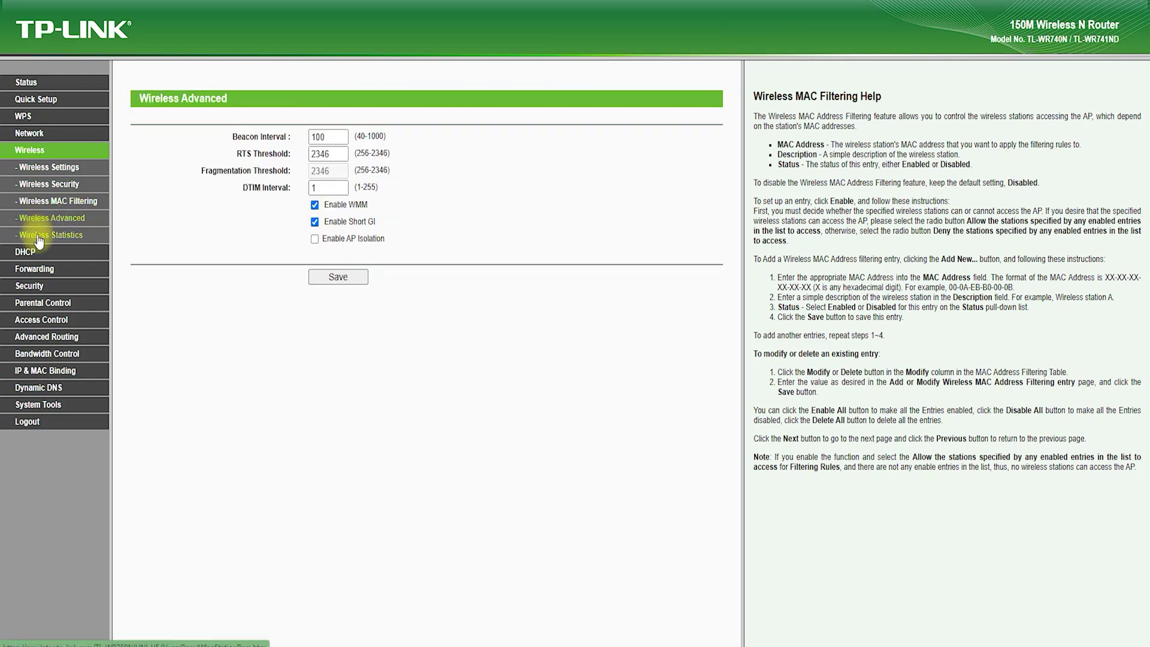
left_click(38, 237)
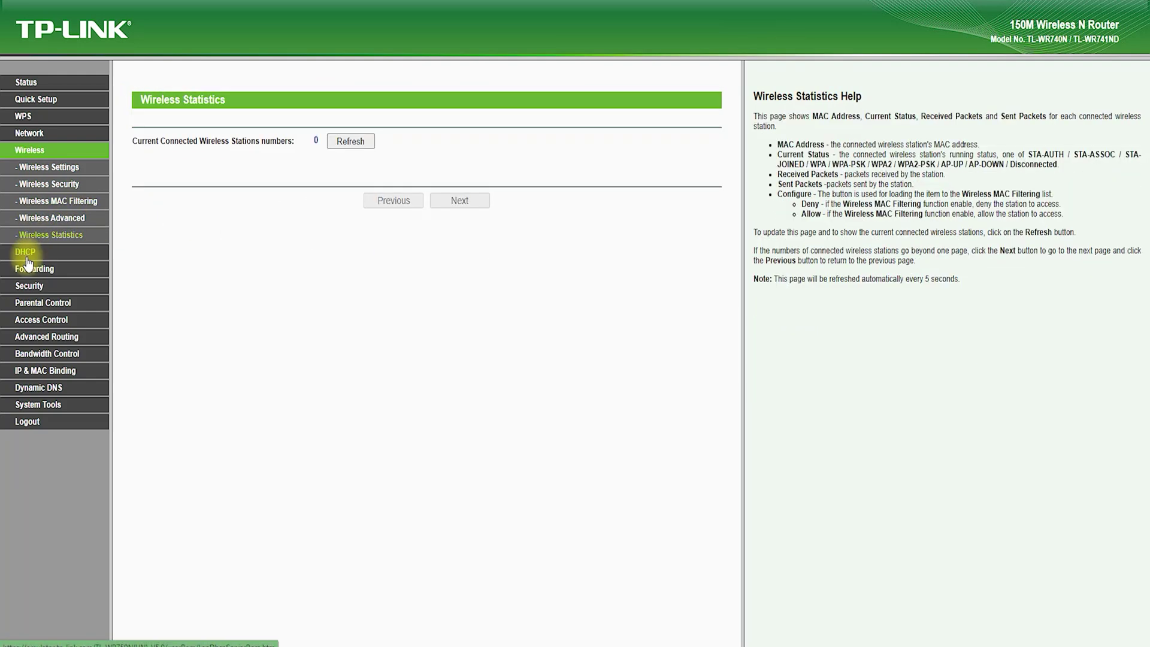
- Review the DHCP settings, client list and address reservation, including the form for adding a new reservation
left_click(27, 255)
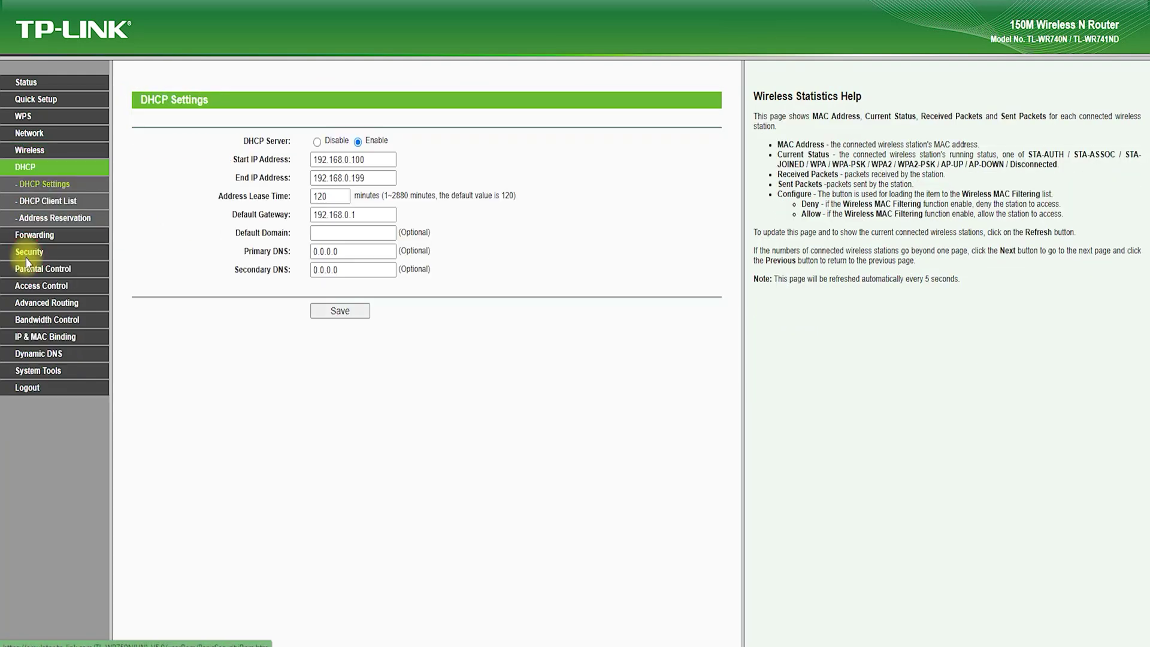
left_click(58, 204)
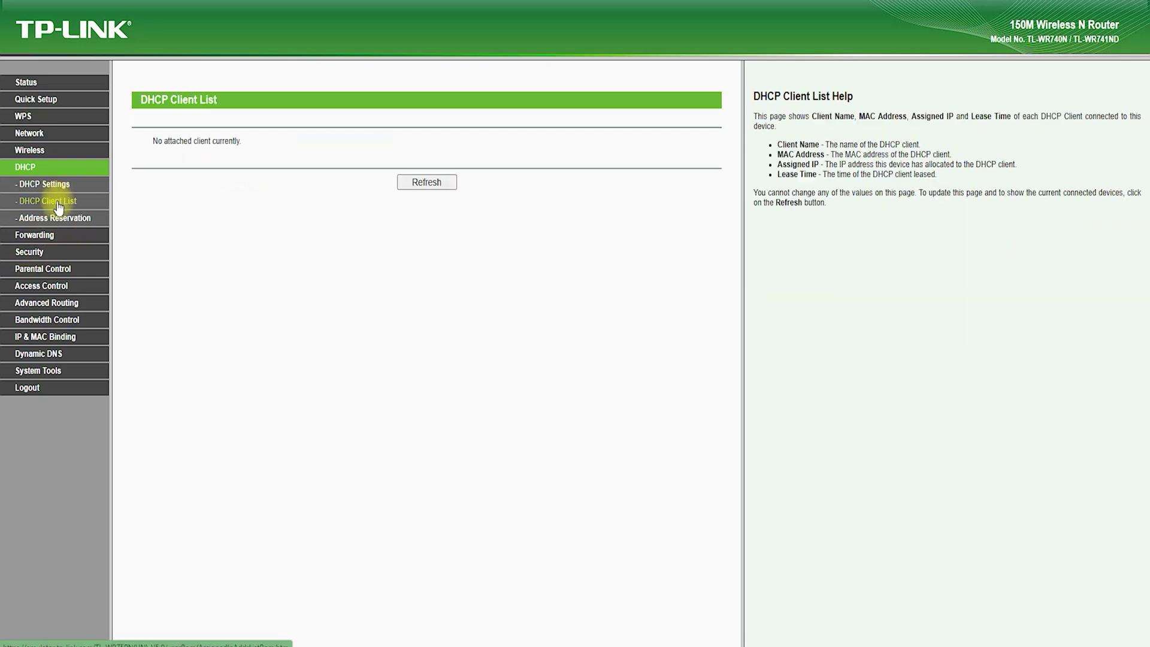
left_click(56, 219)
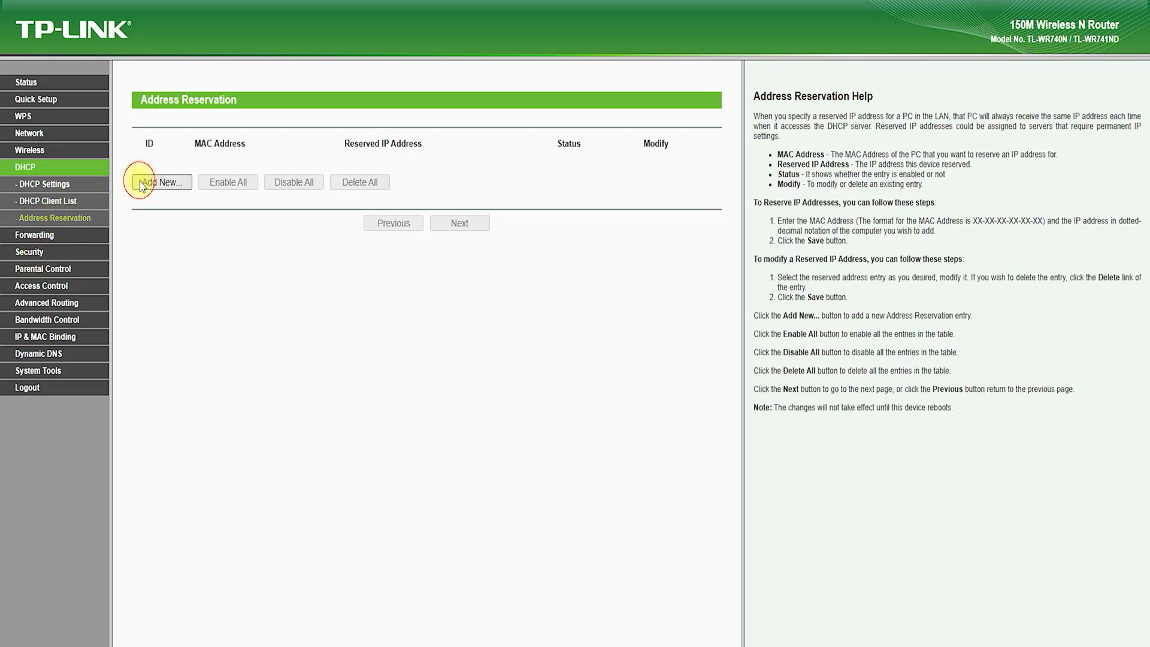
left_click(142, 182)
- Review the forwarding settings: the new-entry forms for virtual servers and port triggering, the DMZ and UPnP
left_click(36, 235)
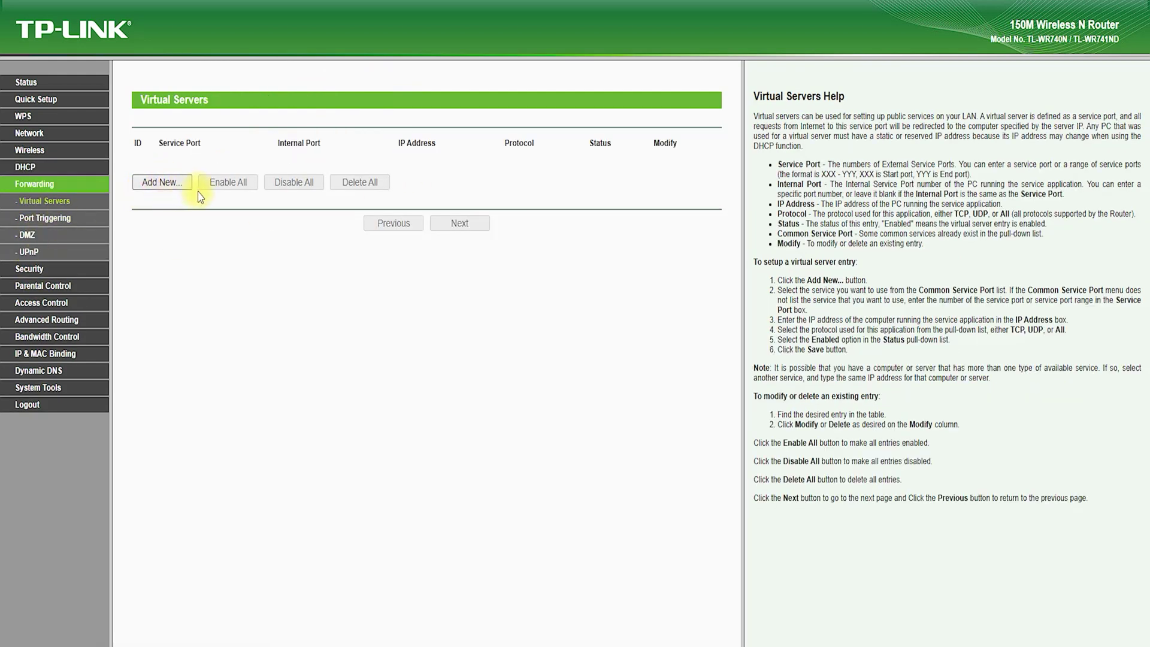
left_click(183, 187)
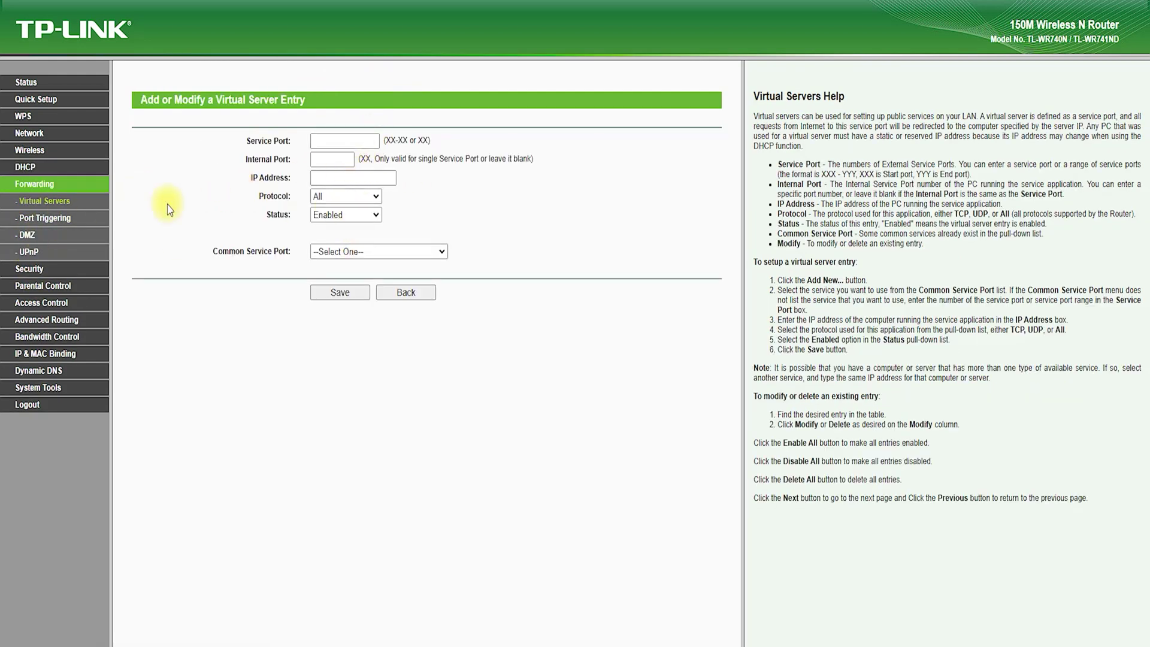
left_click(45, 218)
left_click(150, 182)
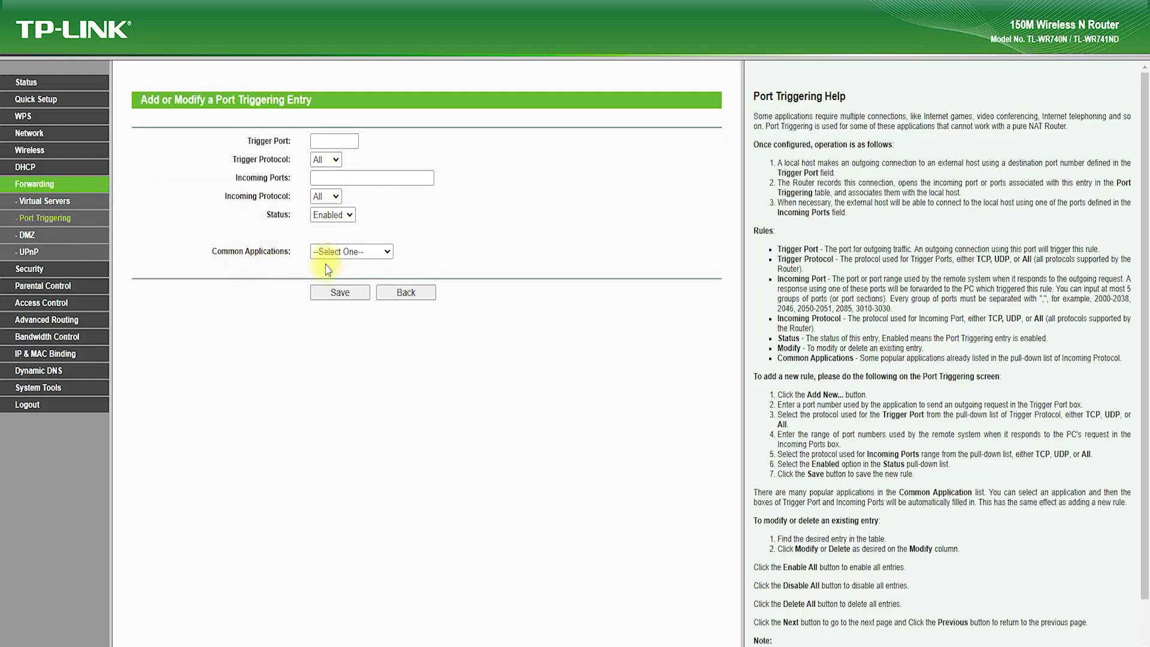
left_click(27, 234)
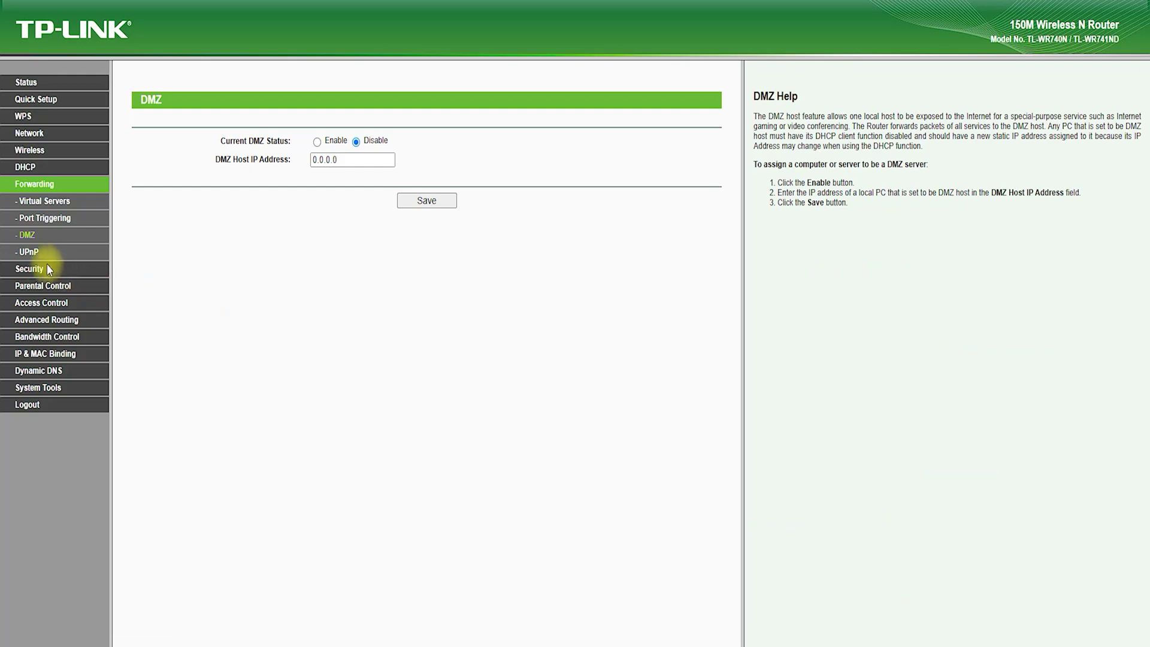
left_click(29, 252)
- Examine the basic security settings and the advanced security settings, including where the Blocked DoS Host List is opened
left_click(29, 268)
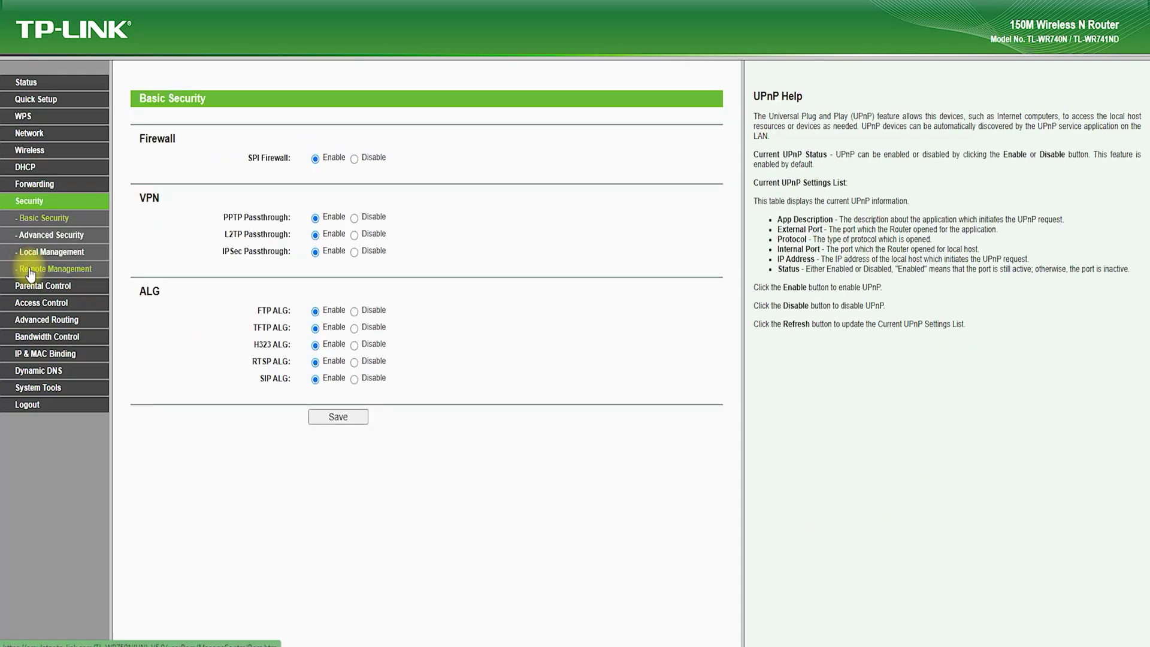
left_click(60, 237)
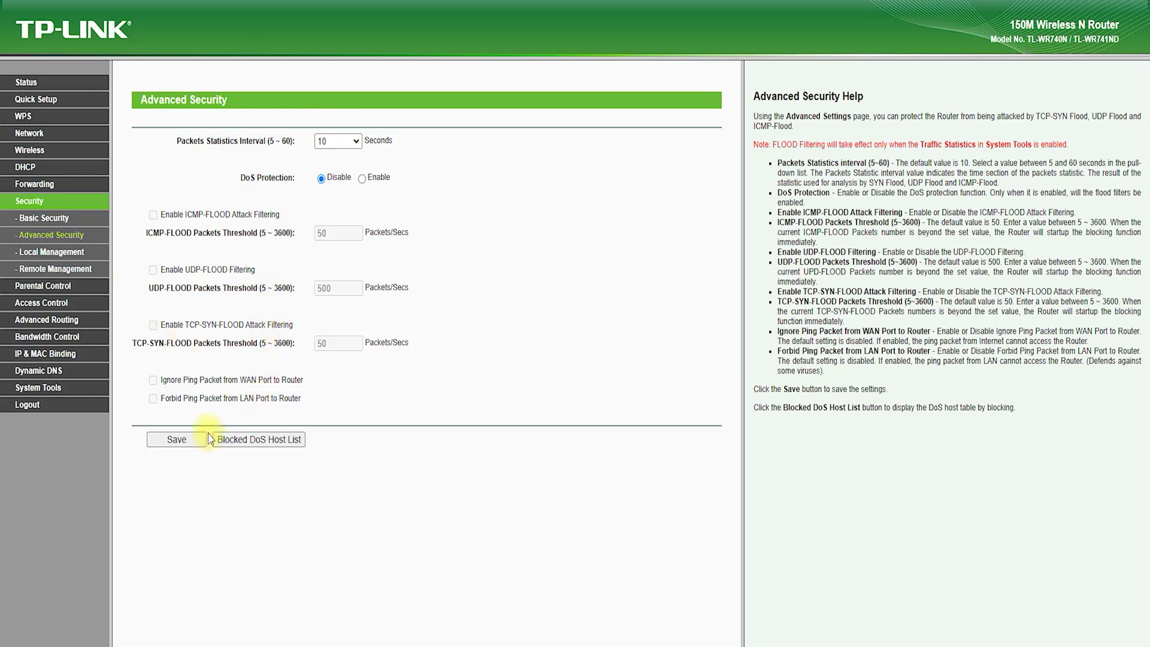
mouse_move(328, 412)
left_mouse_down()
mouse_move(223, 479)
mouse_move(336, 425)
left_mouse_up()
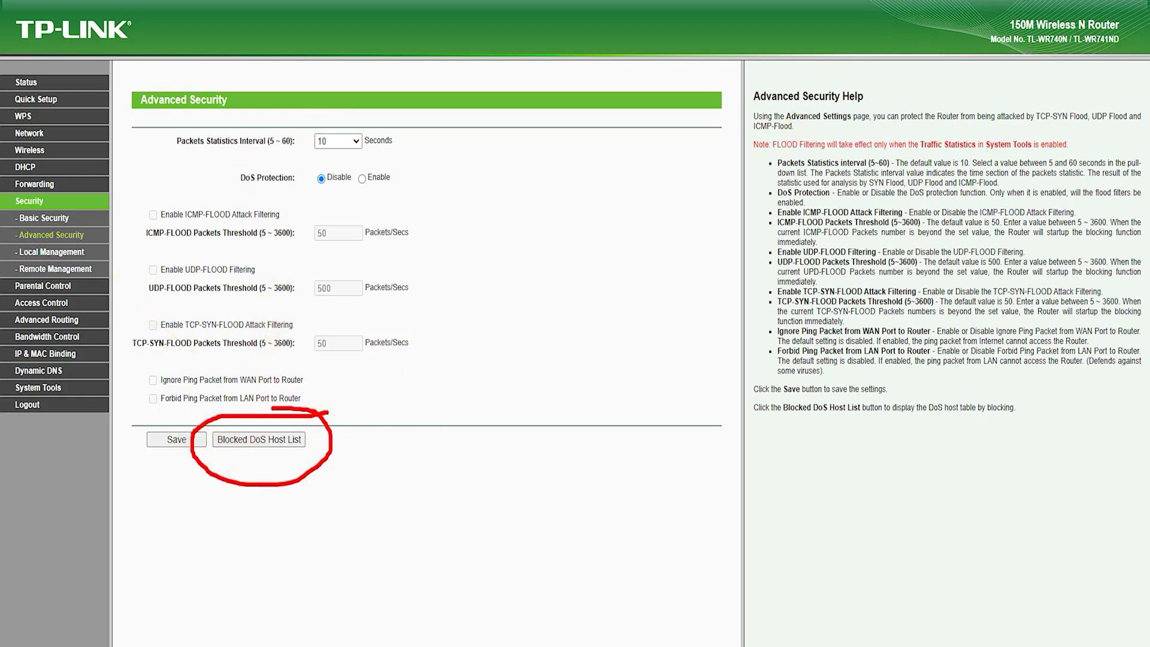
key("Escape")
- Examine the local management rules and the remote management port and IP address settings
left_click(50, 258)
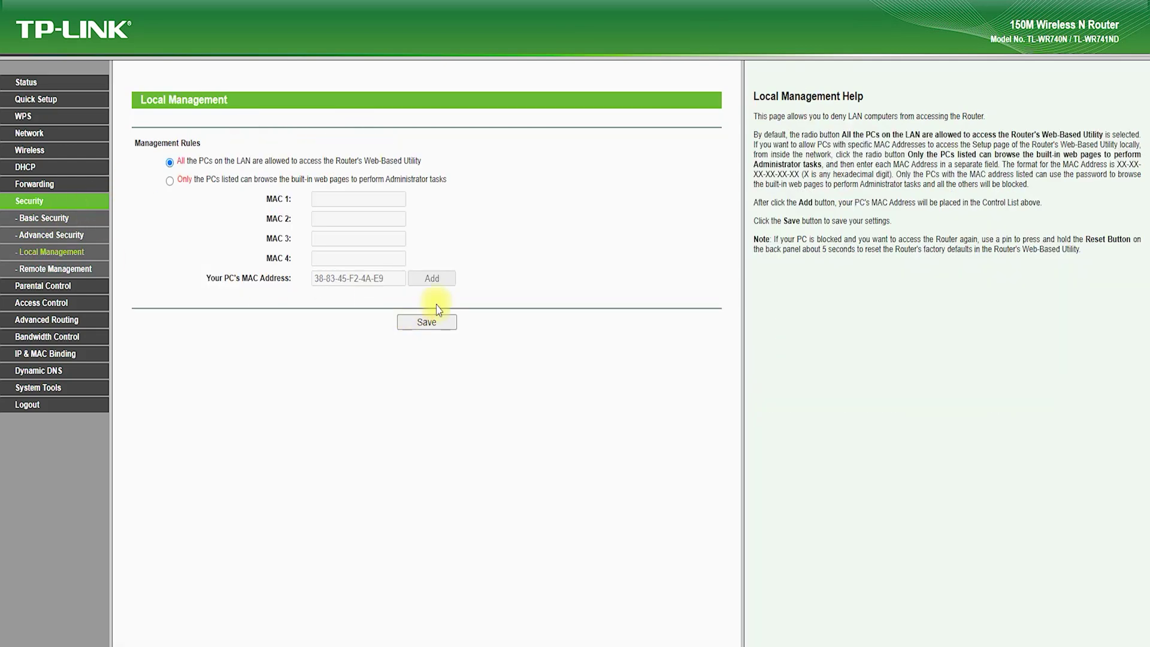
left_click(46, 269)
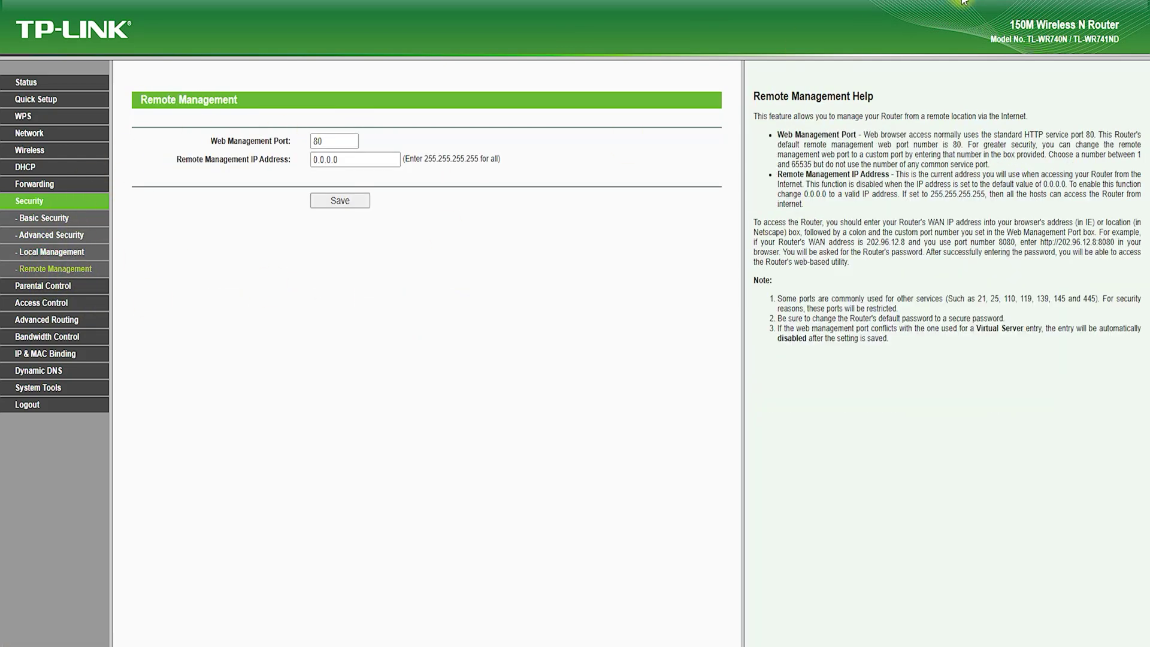
mouse_move(358, 151)
left_mouse_down()
mouse_move(307, 128)
mouse_move(174, 185)
mouse_move(441, 133)
mouse_move(324, 133)
left_mouse_up()
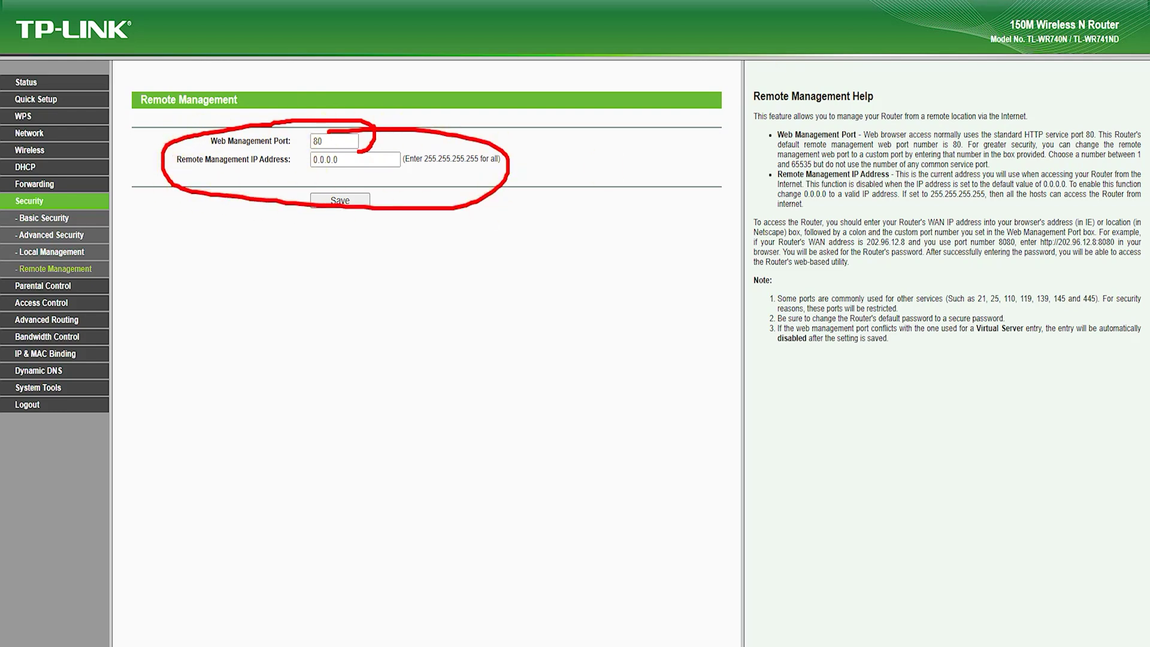
key("Escape")
- Look through the parental control settings and the access control rule, host, target and schedule lists
left_click(56, 290)
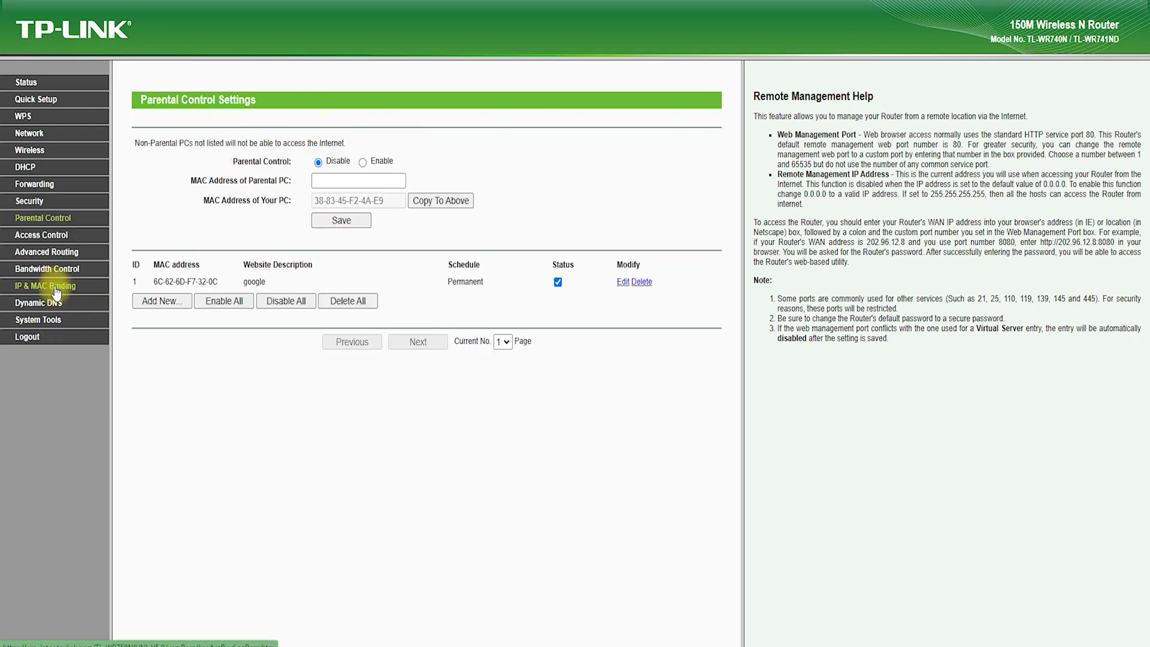
left_click(45, 236)
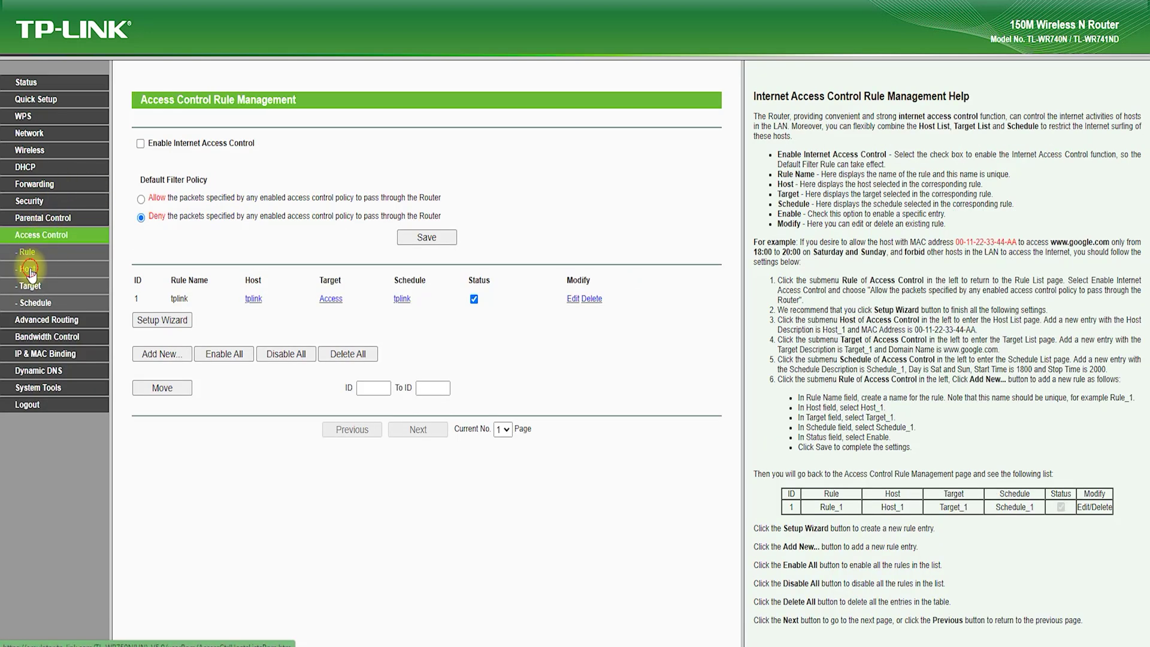
left_click(28, 270)
left_click(29, 286)
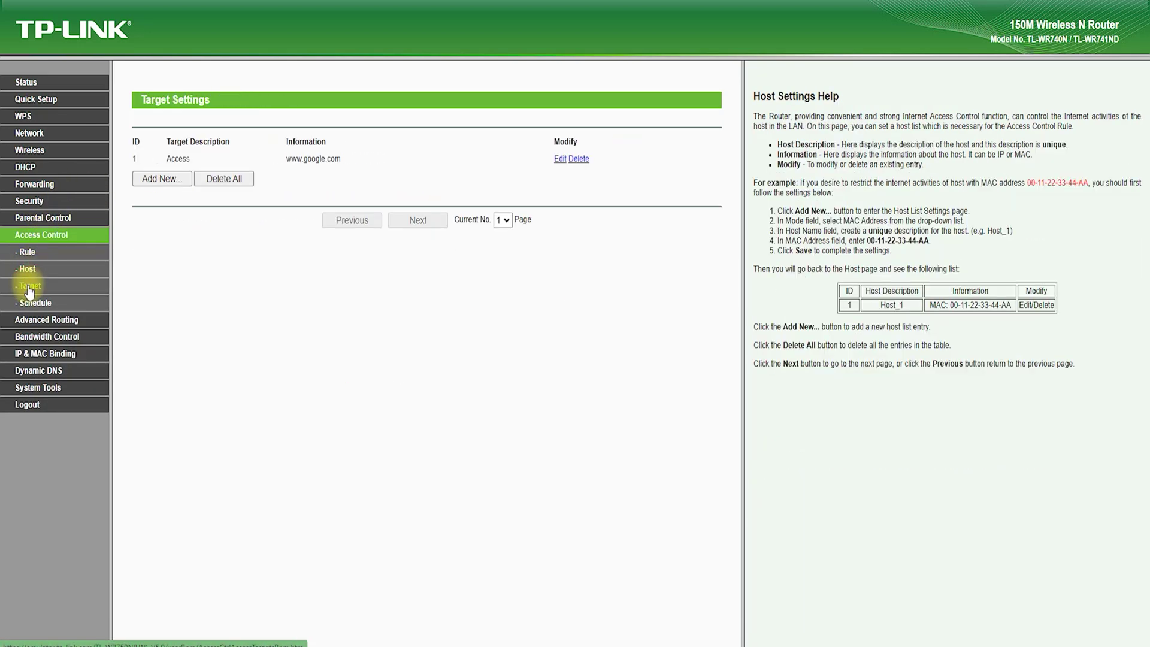
left_click(30, 304)
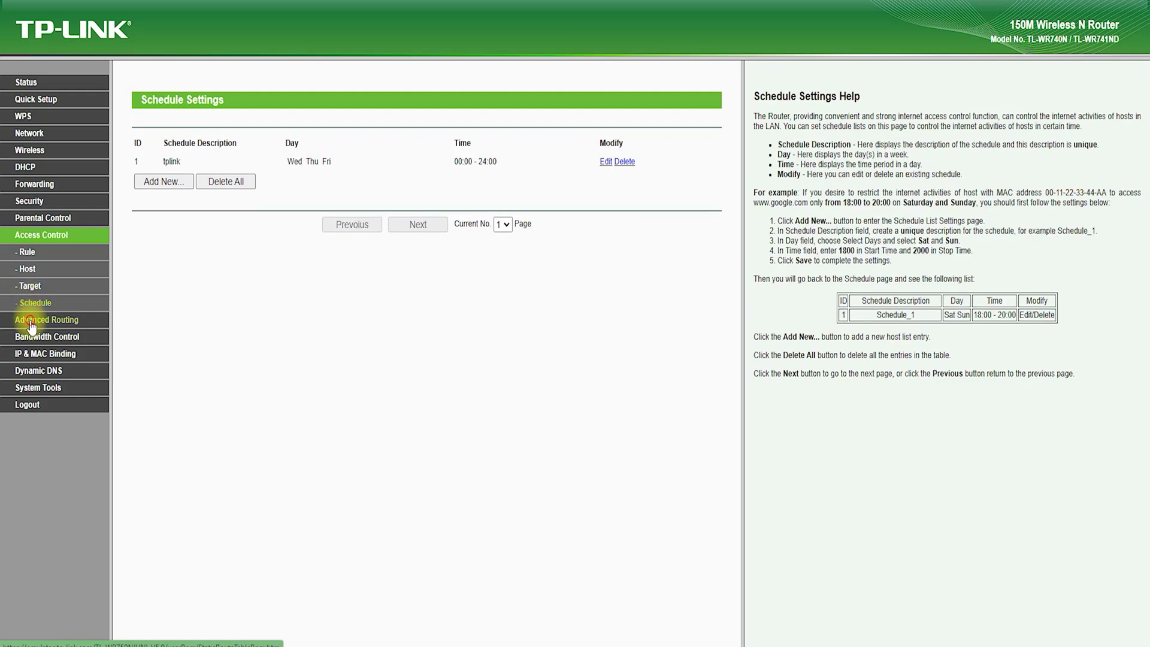
- Review the static routing list, the system routing table and the bandwidth control settings
left_click(36, 319)
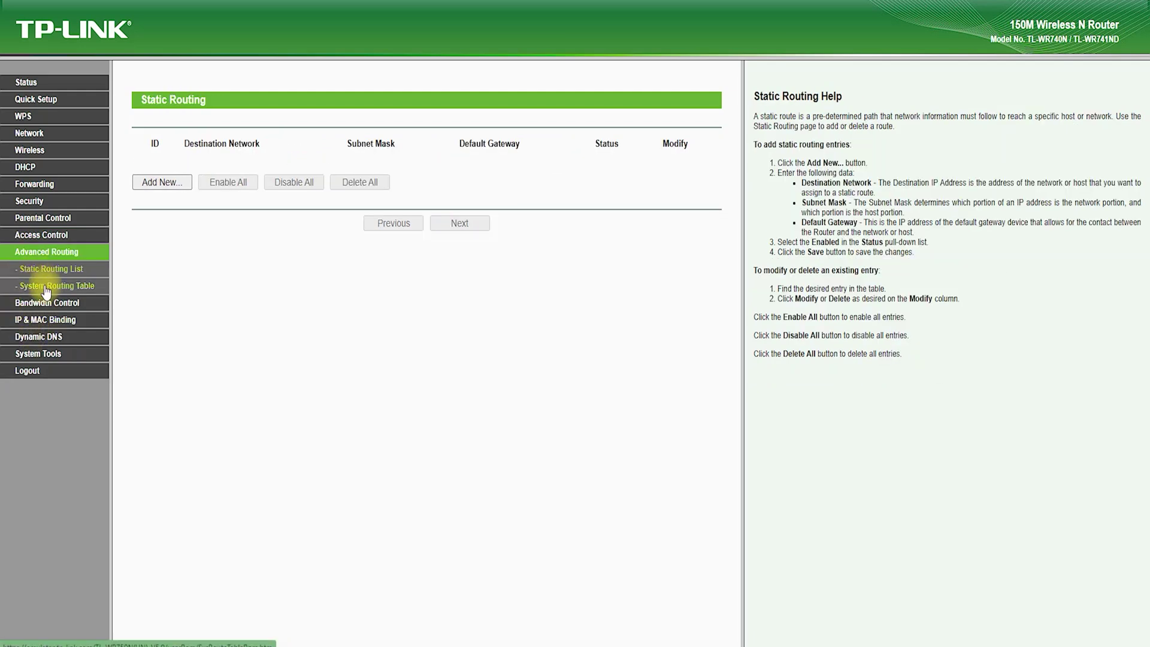
left_click(46, 292)
left_click(43, 305)
- Examine the IP and MAC binding section, including the MAC and IP address entries in its ARP list
left_click(41, 320)
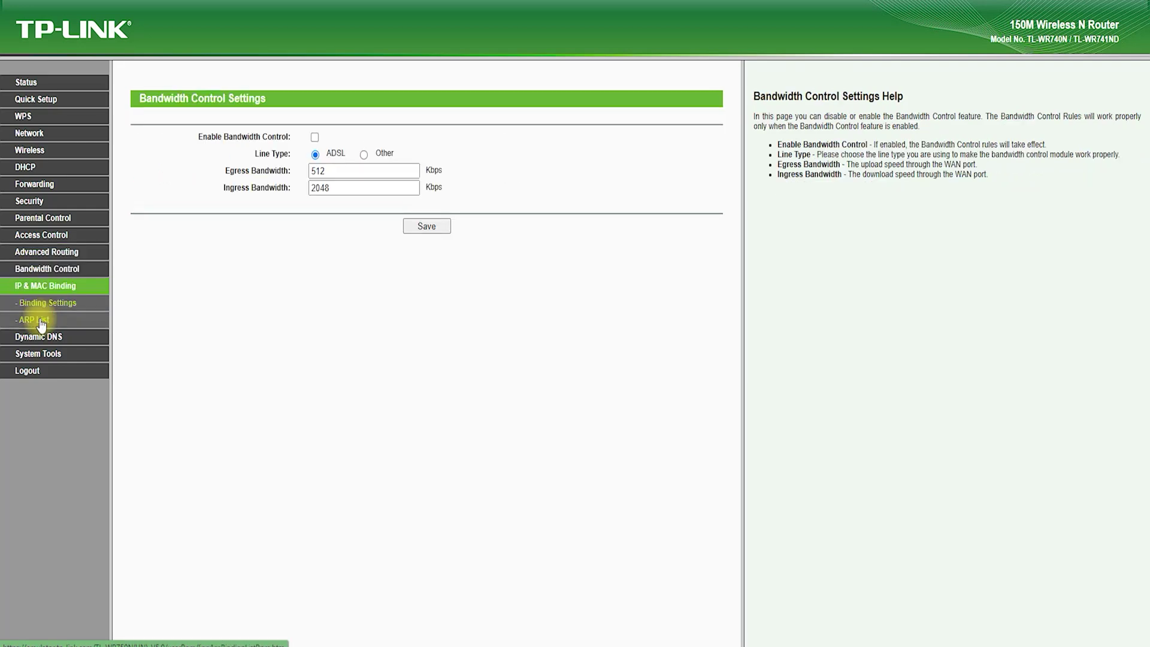
left_click(42, 321)
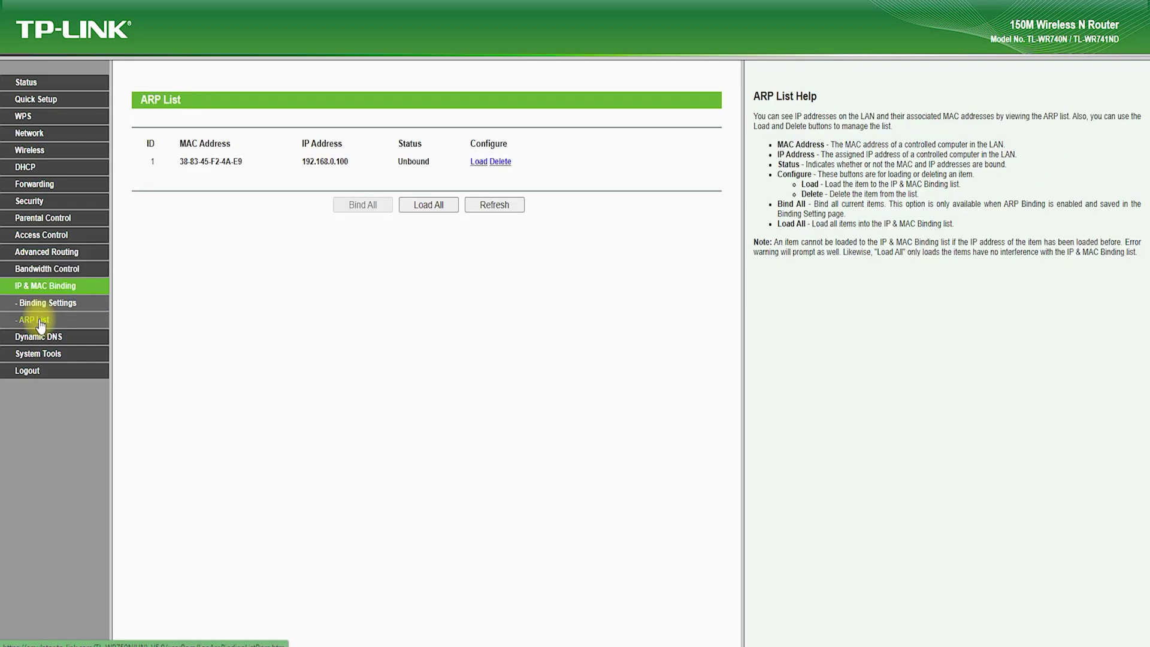
mouse_move(368, 166)
left_mouse_down()
mouse_move(226, 120)
mouse_move(146, 210)
mouse_move(403, 103)
mouse_move(291, 125)
left_mouse_up()
left_click(922, 88)
key("Escape")
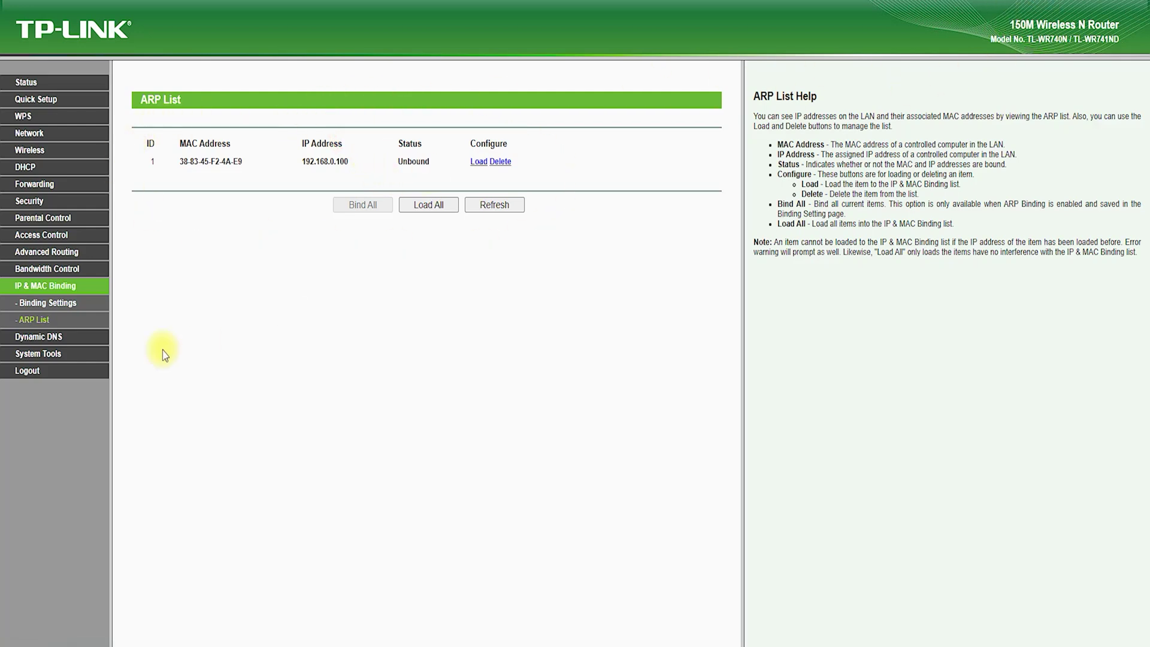
- Look through the service provider options of the Dynamic DNS settings and open the system tools
left_click(35, 346)
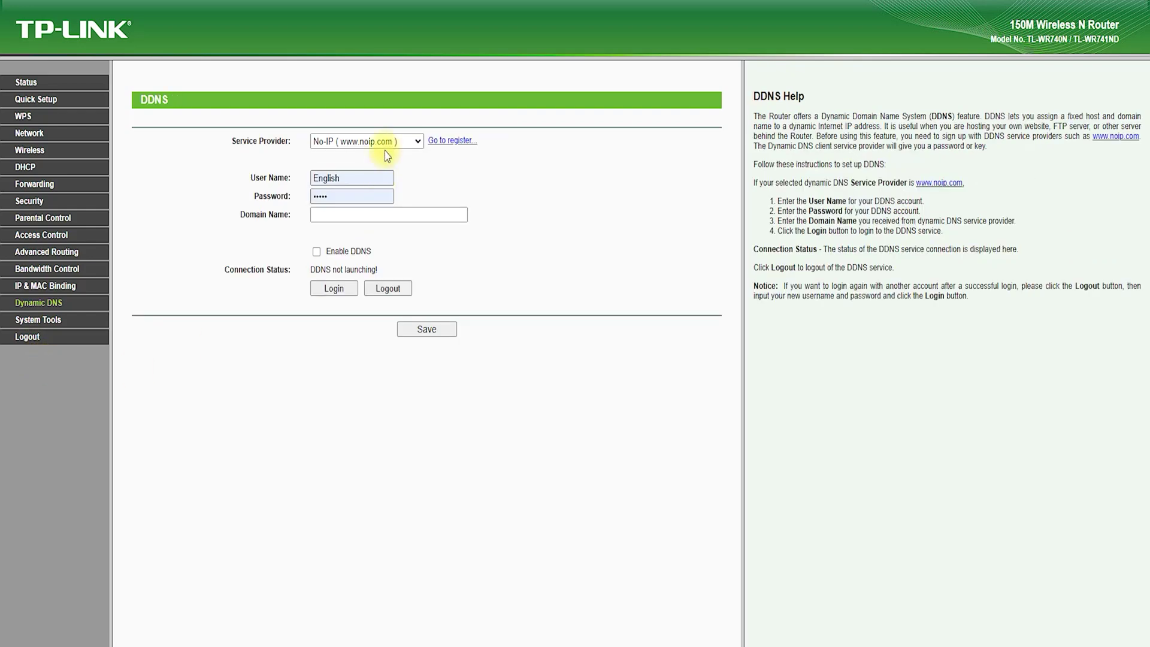
left_click(394, 142)
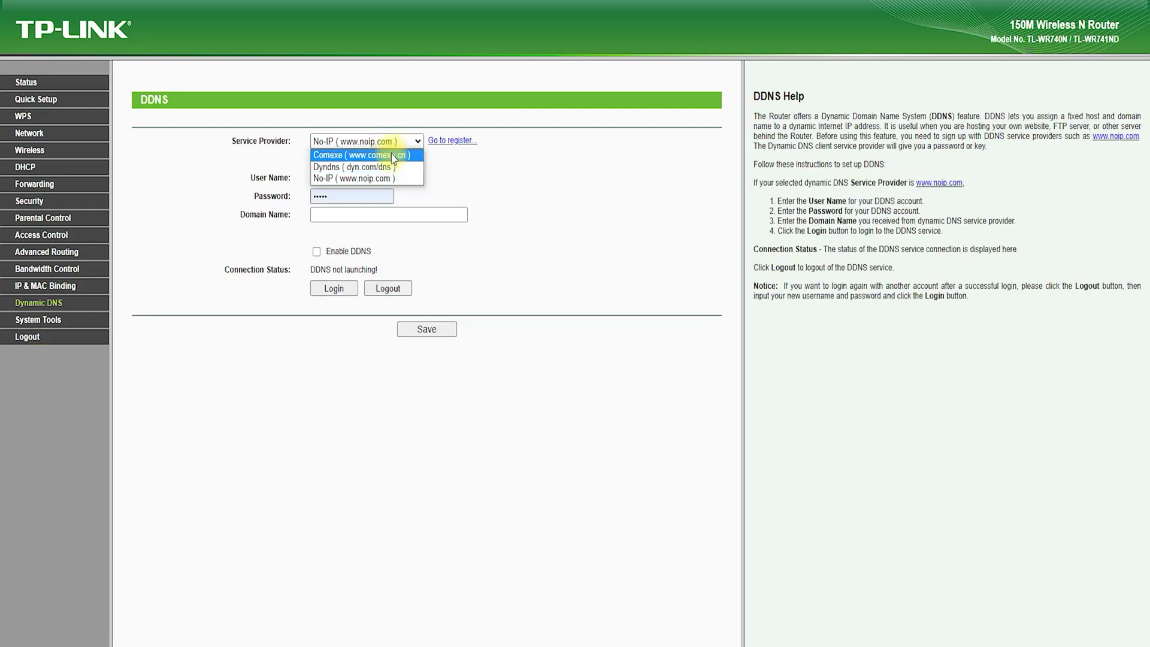
left_click(37, 319)
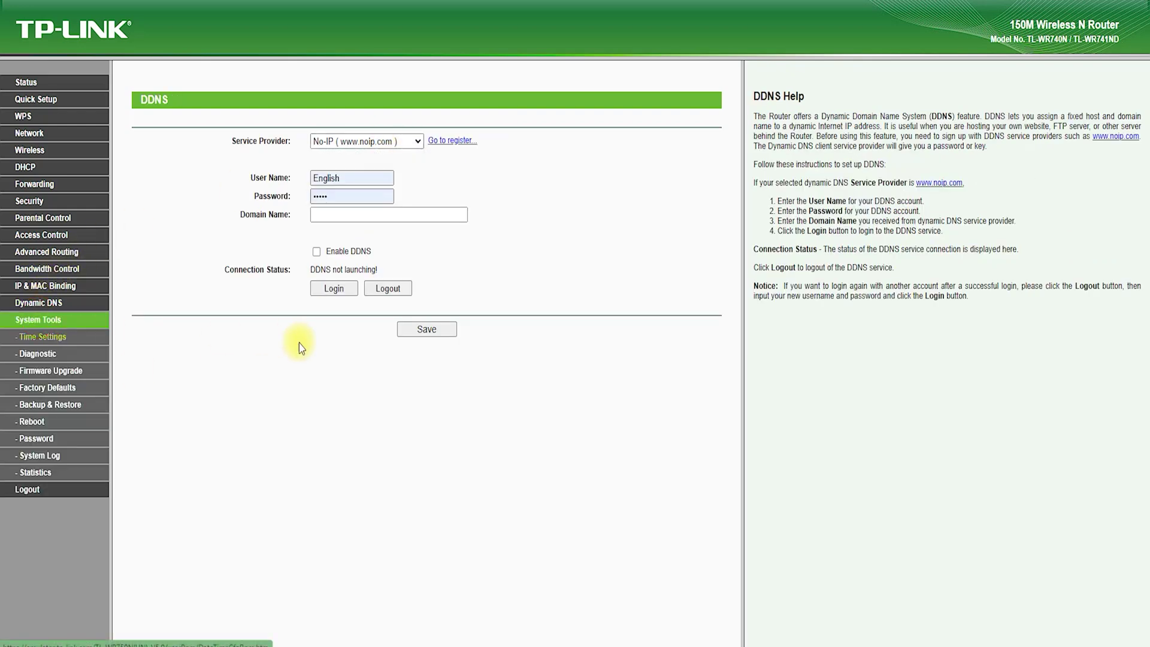
- Examine the diagnostic tools and the firmware upgrade page, including where the firmware file is chosen and the upgrade is started
left_click(45, 358)
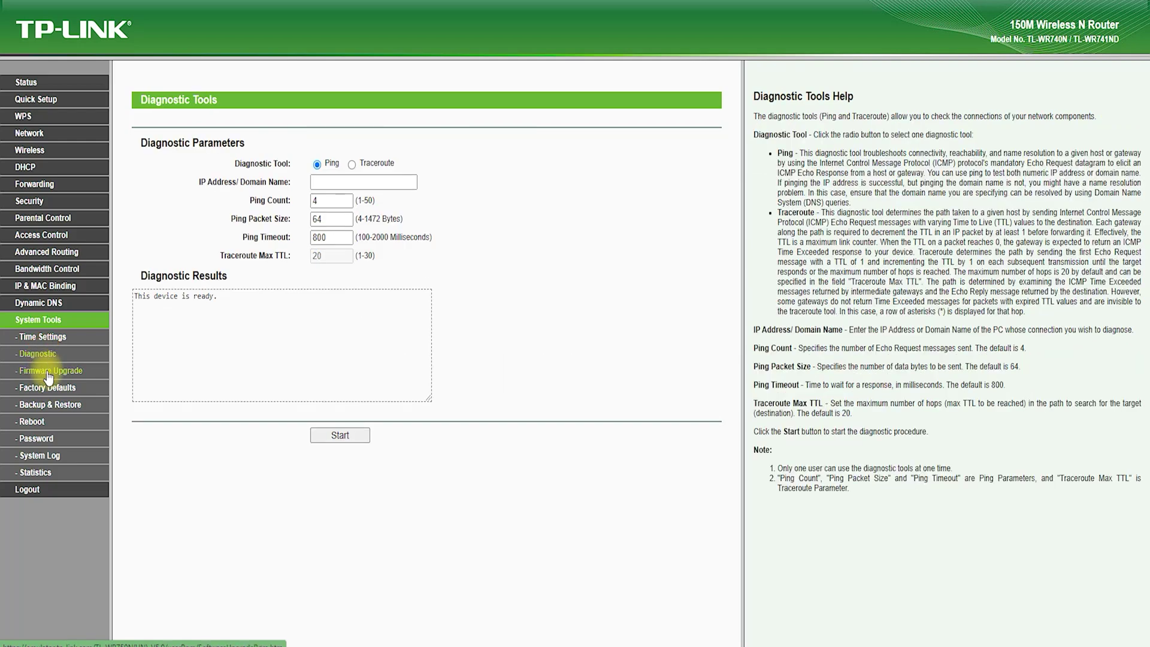
left_click(49, 375)
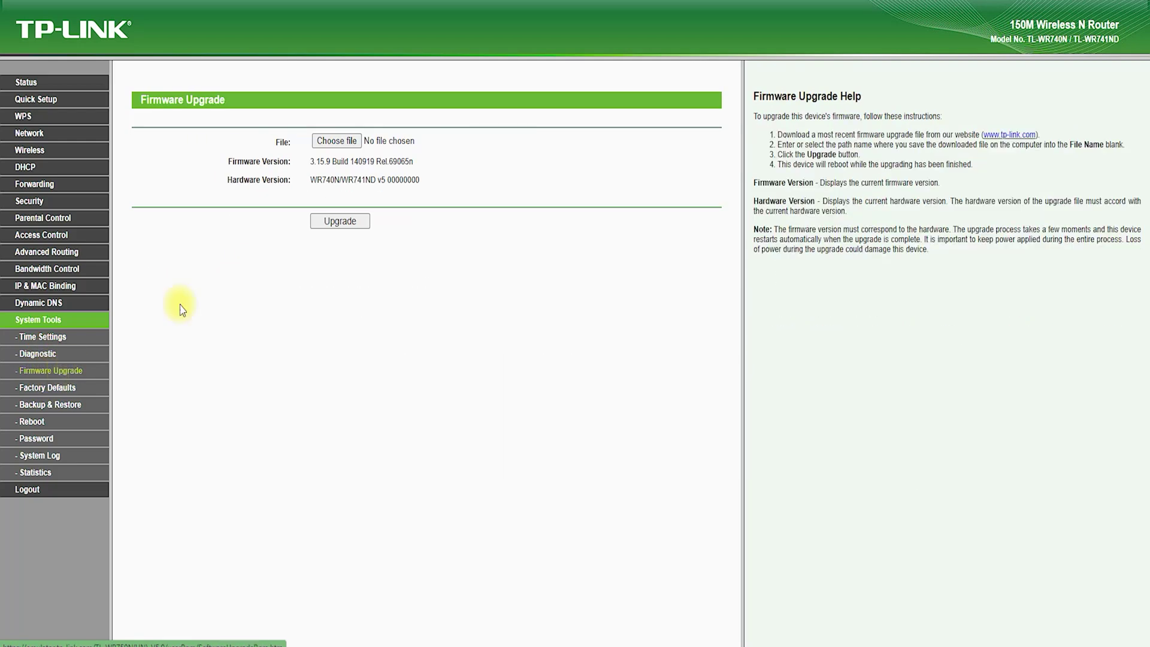
mouse_move(129, 117)
left_mouse_down()
mouse_move(225, 120)
mouse_move(123, 90)
mouse_move(151, 130)
left_mouse_up()
mouse_move(249, 102)
left_mouse_down()
mouse_move(306, 122)
mouse_move(263, 128)
left_mouse_up()
left_click_drag(359, 208, 397, 212)
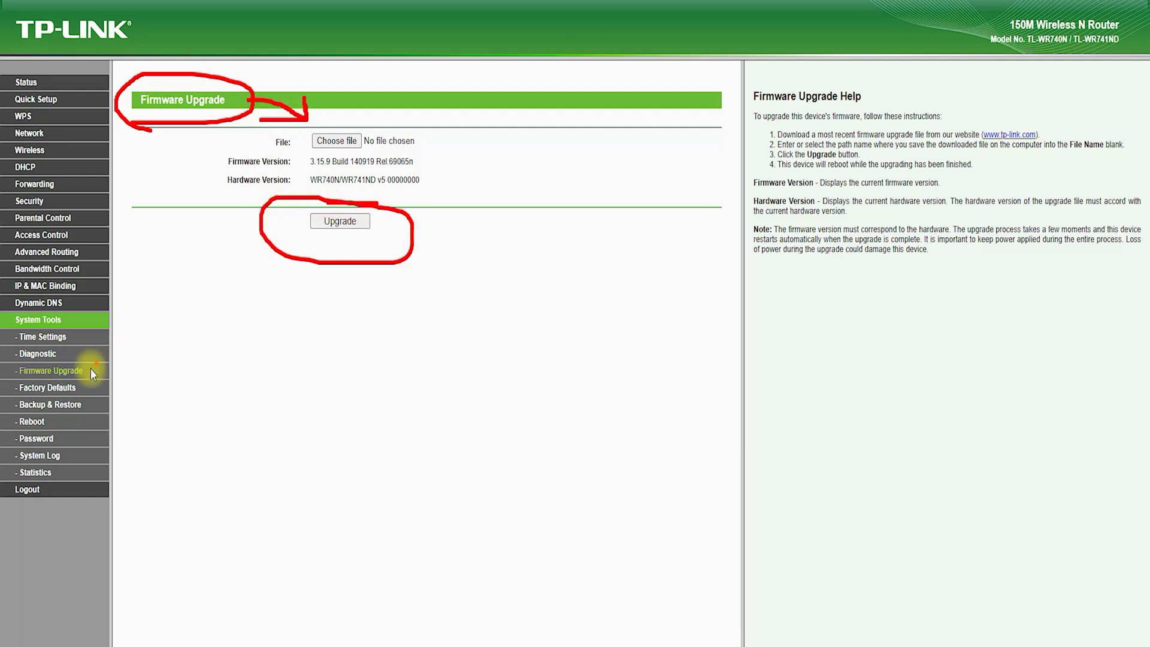
key("Escape")
- Review the remaining system tools: factory defaults, backup and restore, reboot, password, system log and traffic statistics
left_click(48, 391)
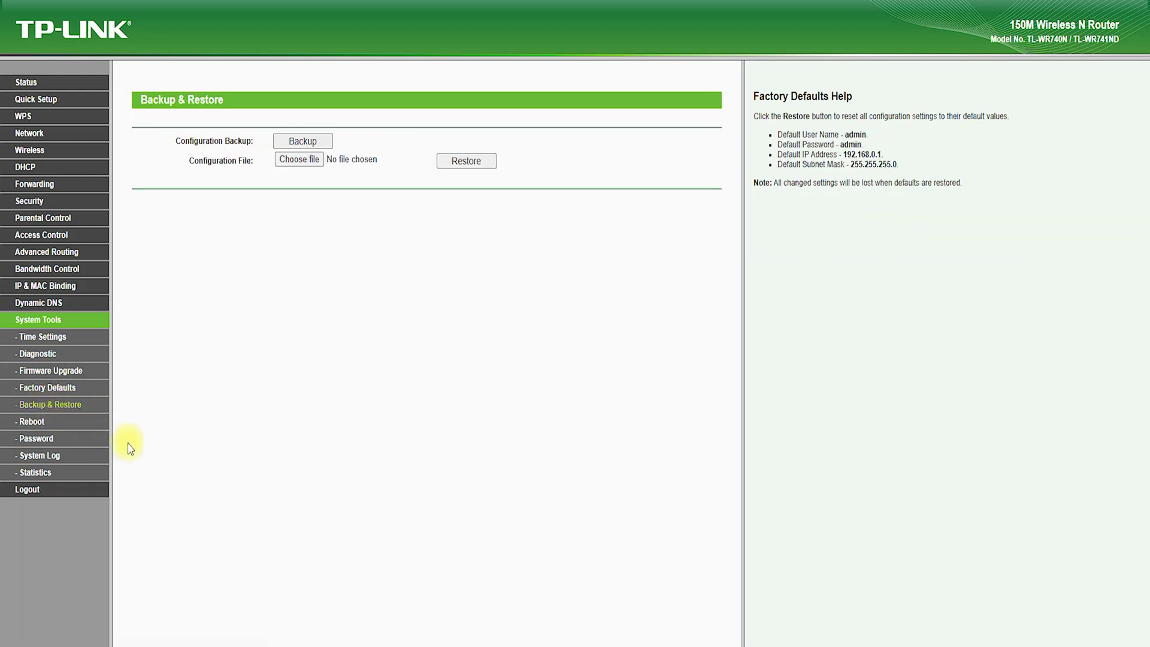
left_click(27, 423)
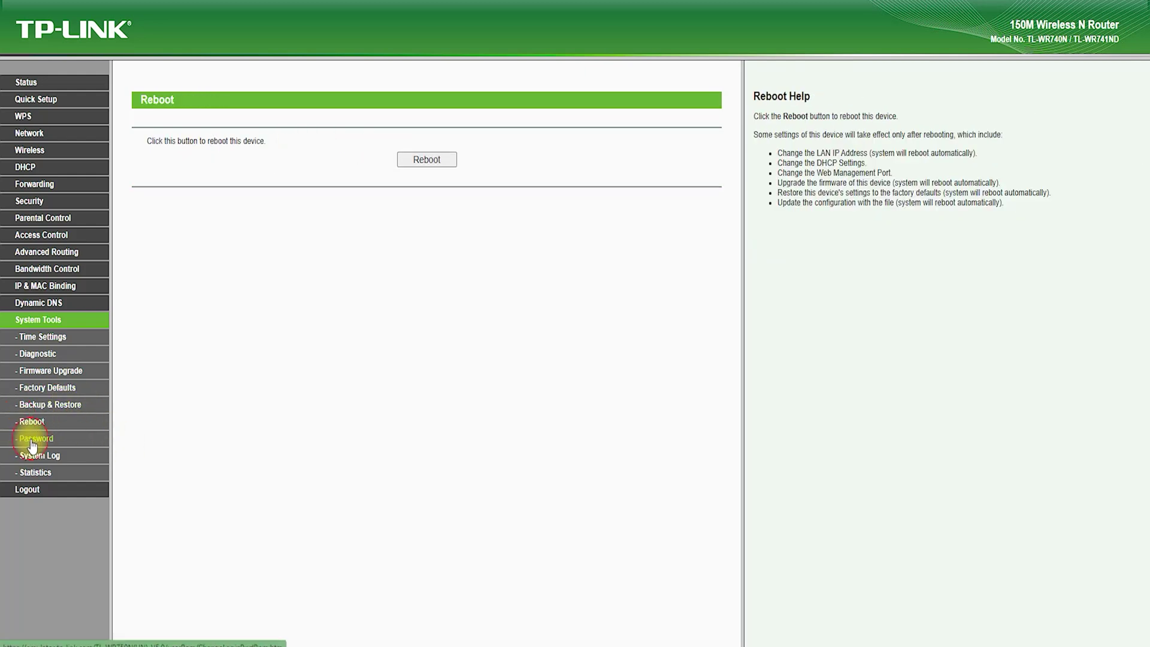
left_click(32, 441)
left_click(31, 459)
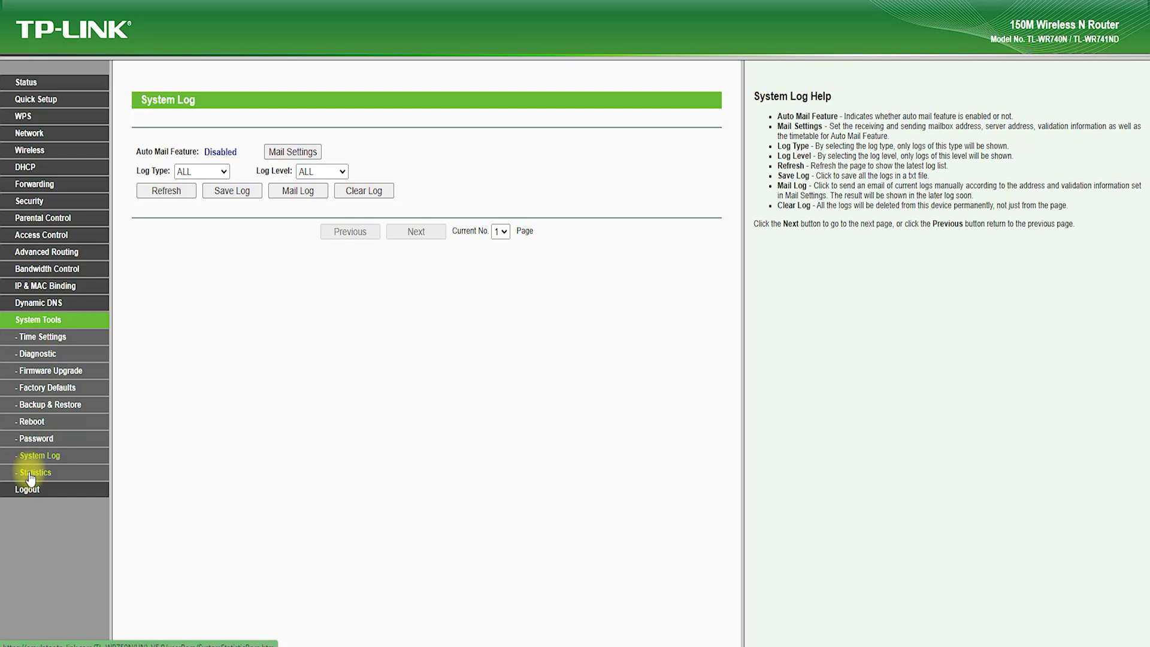
left_click(30, 473)
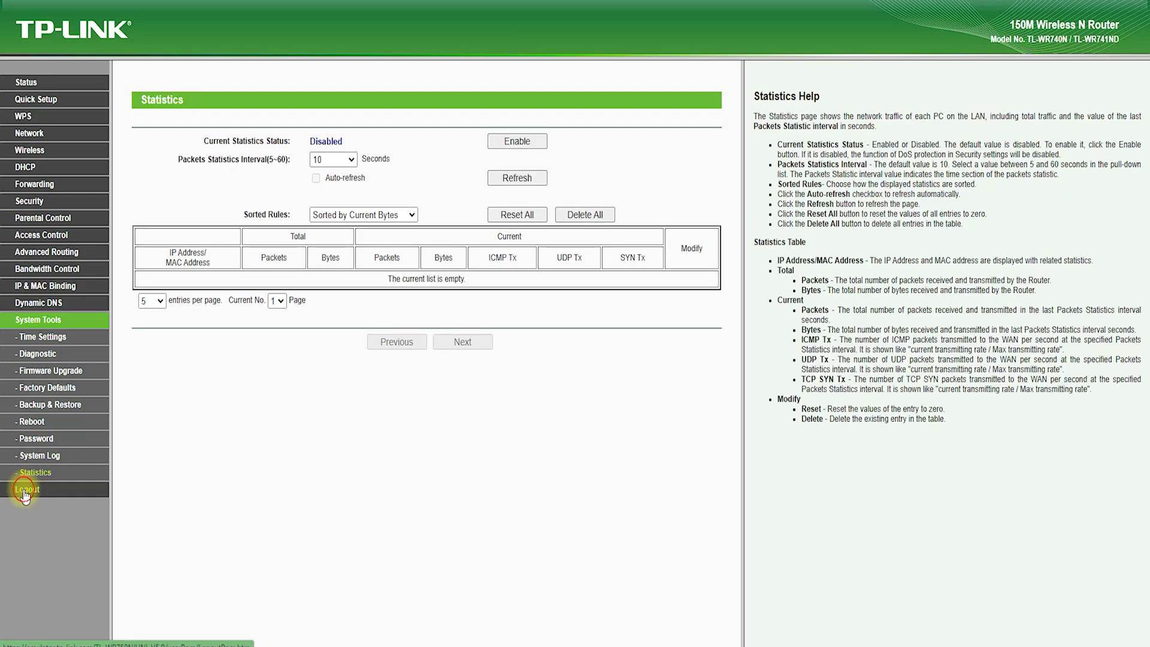